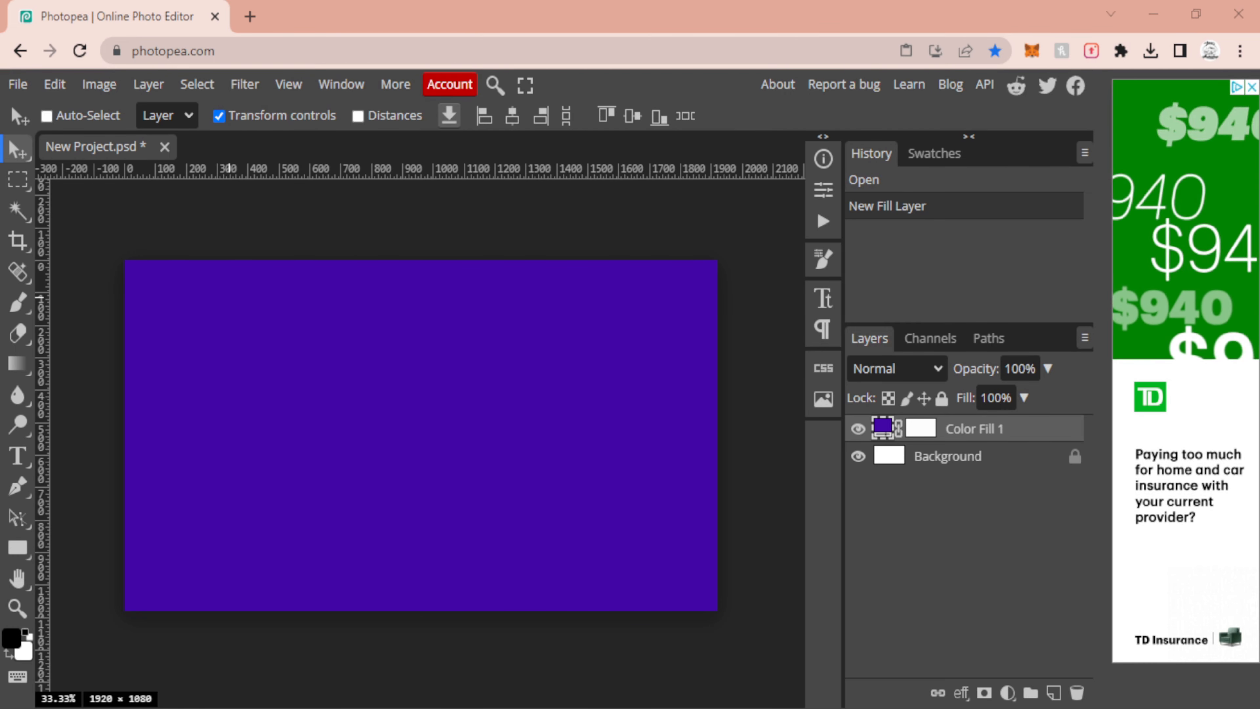
- Add a two-line text reading "LINE SPACING" at 121 px in the upper-left area of the canvas
click(17, 455)
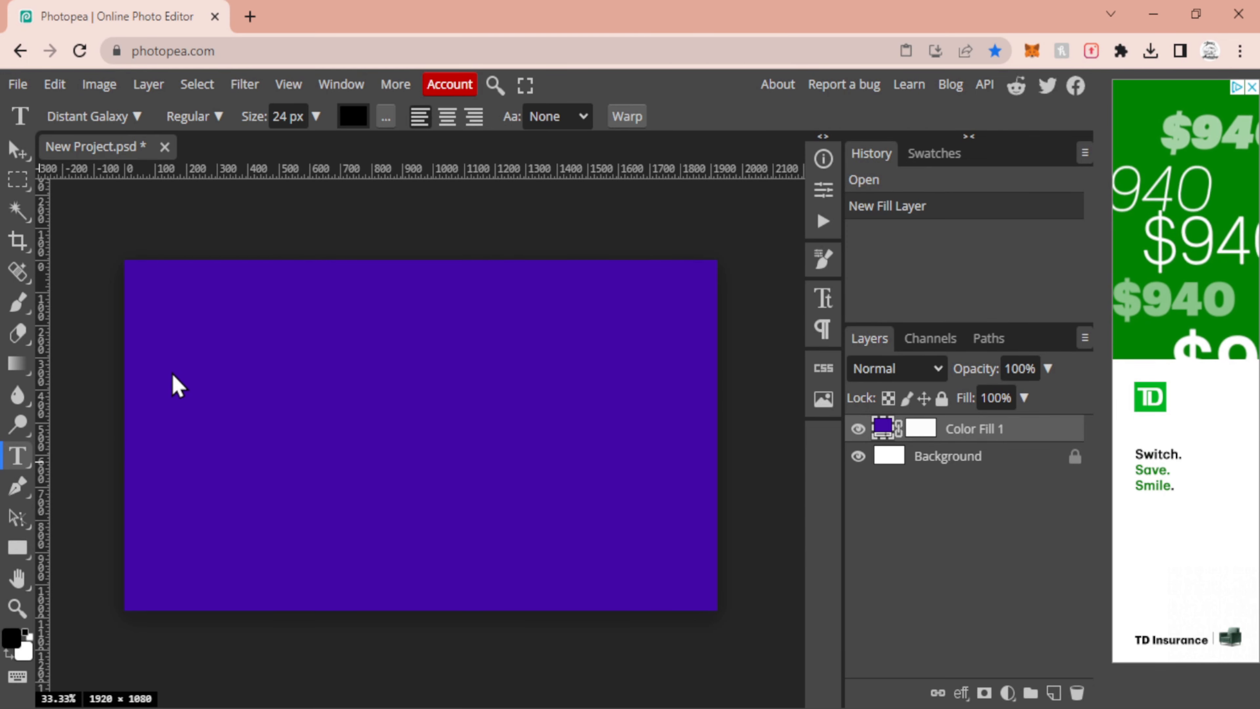
click(186, 329)
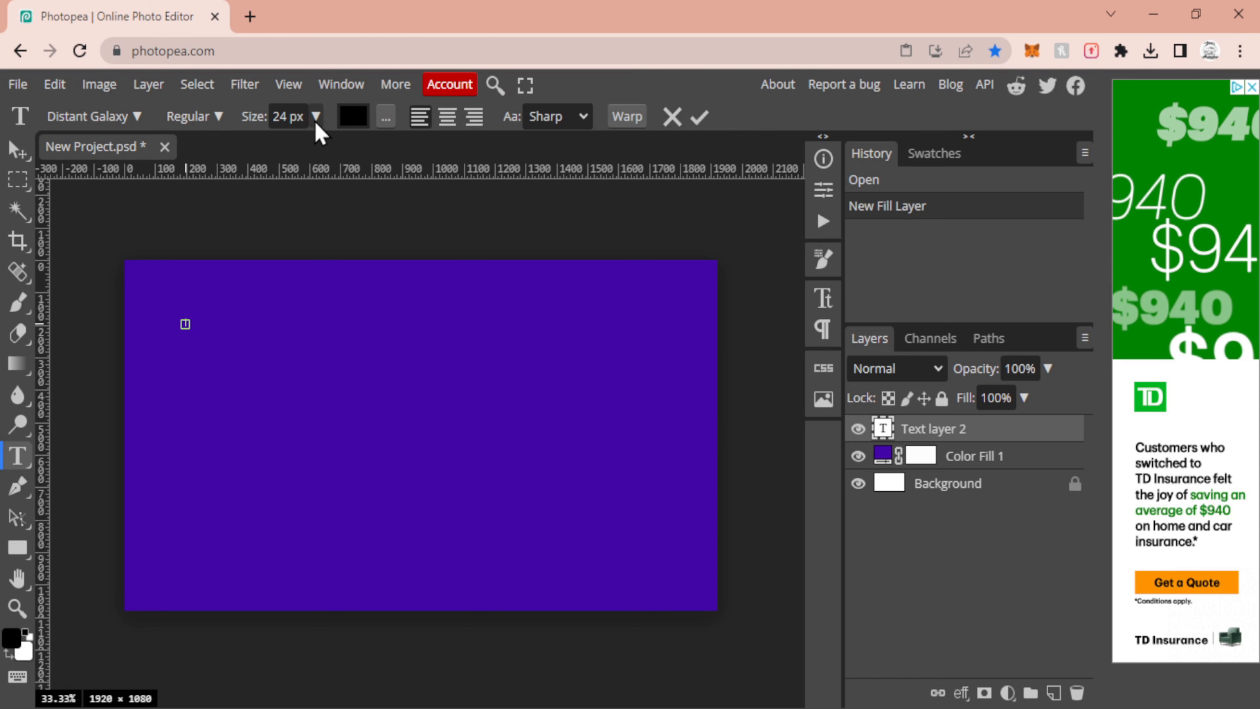
drag(316, 132, 312, 164)
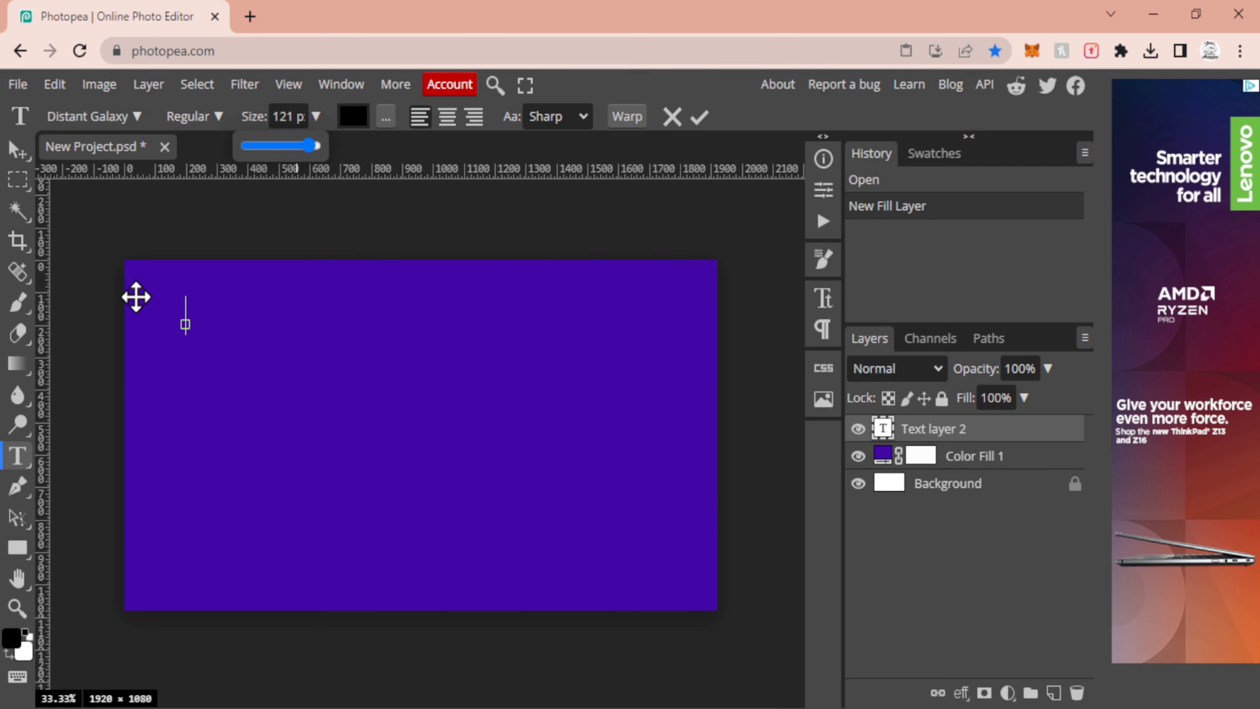
click(196, 311)
text(LINE)
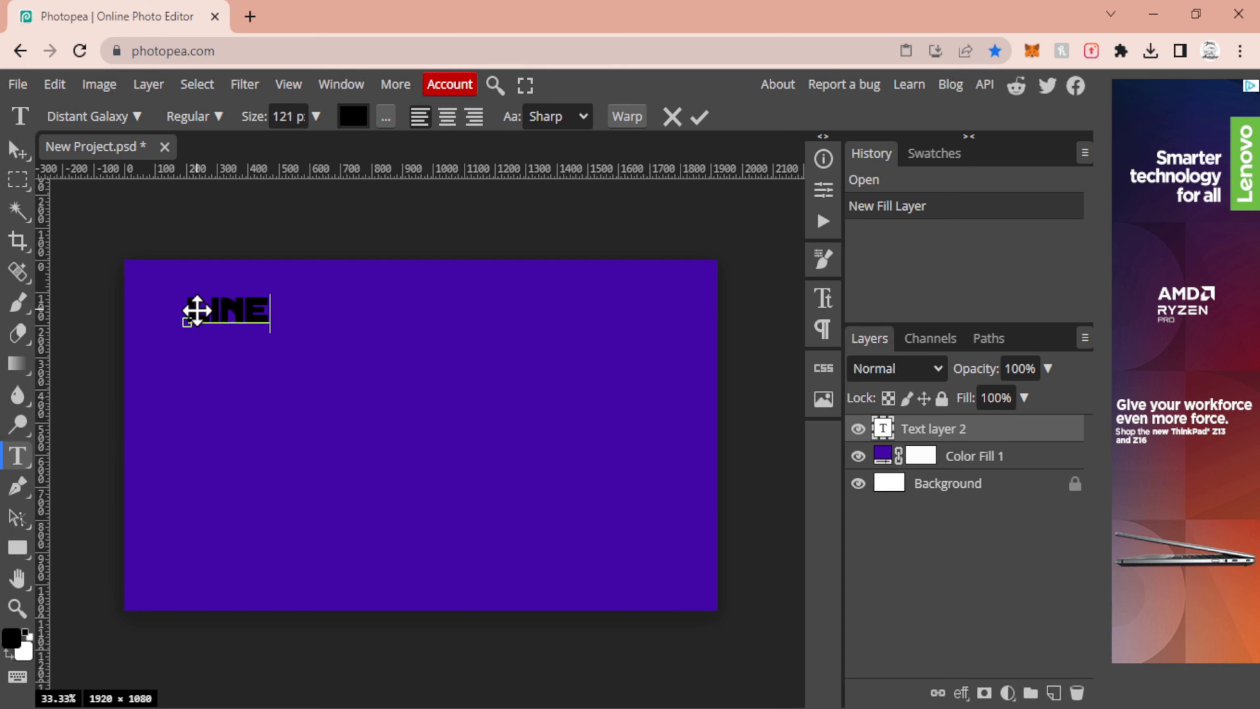
key(Return)
text(SPACING)
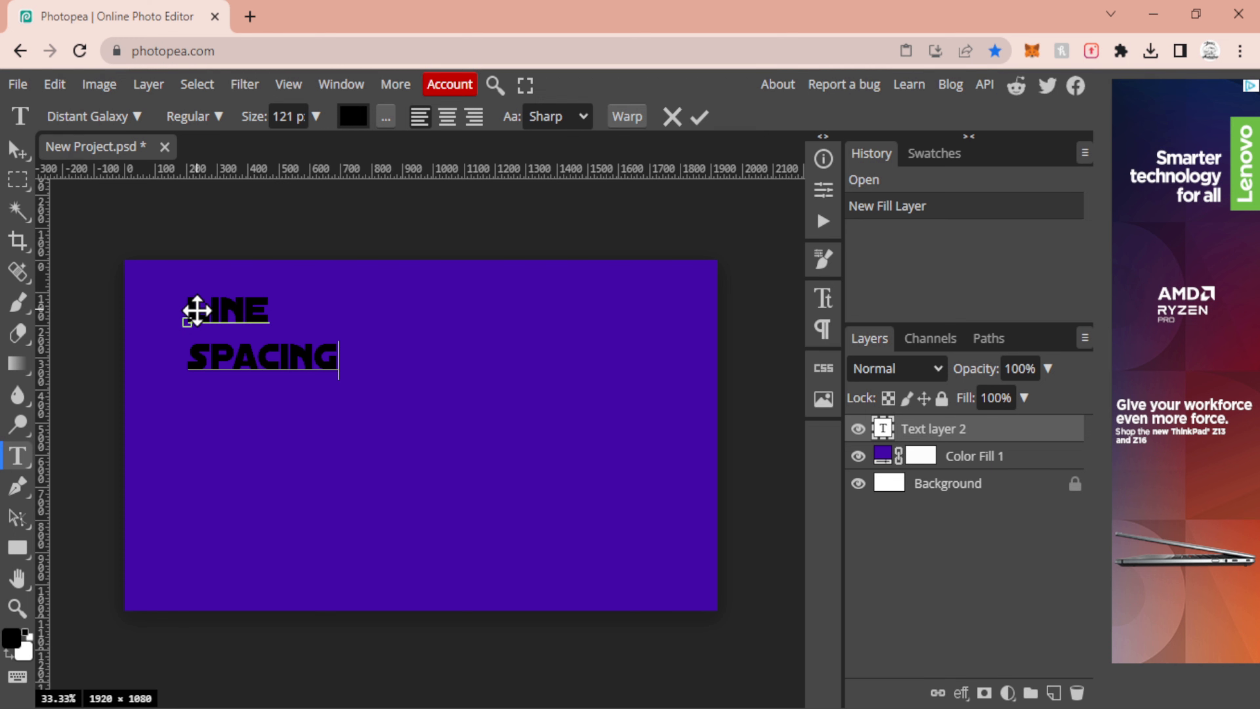
key(Return)
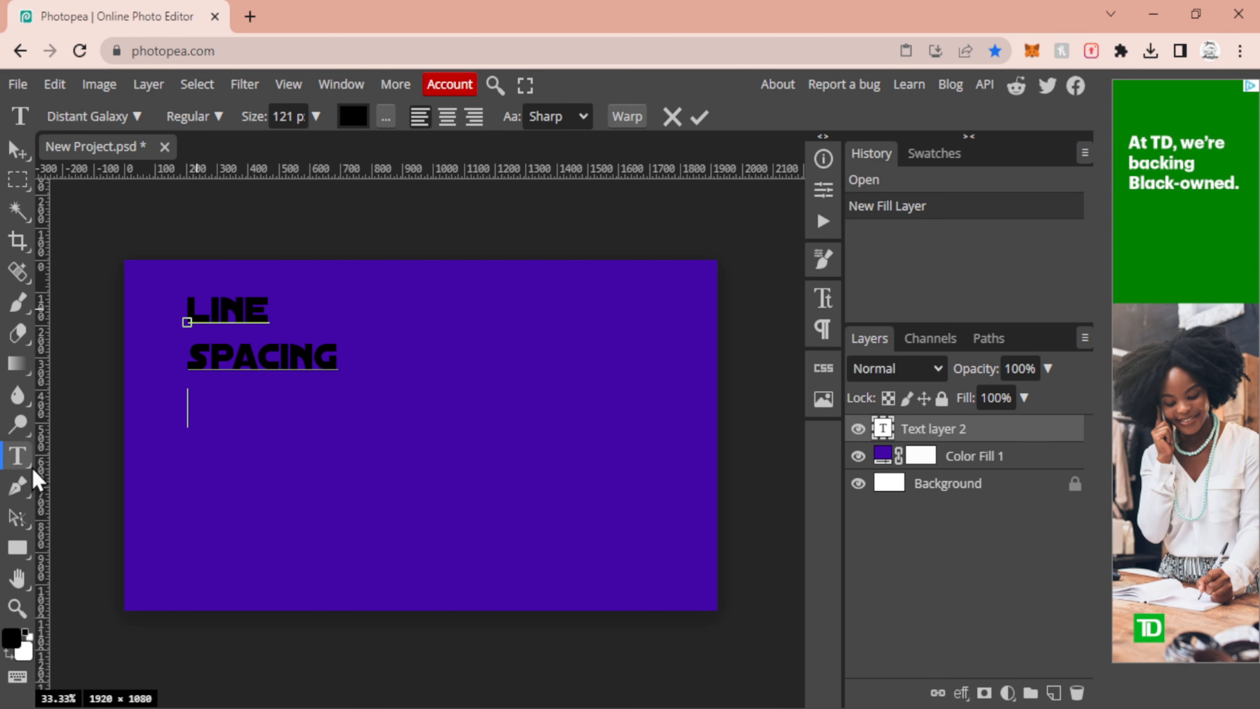
click(329, 386)
- Add a second two-line text reading "FONT SPACING" to the right of the "LINE SPACING" text
click(444, 317)
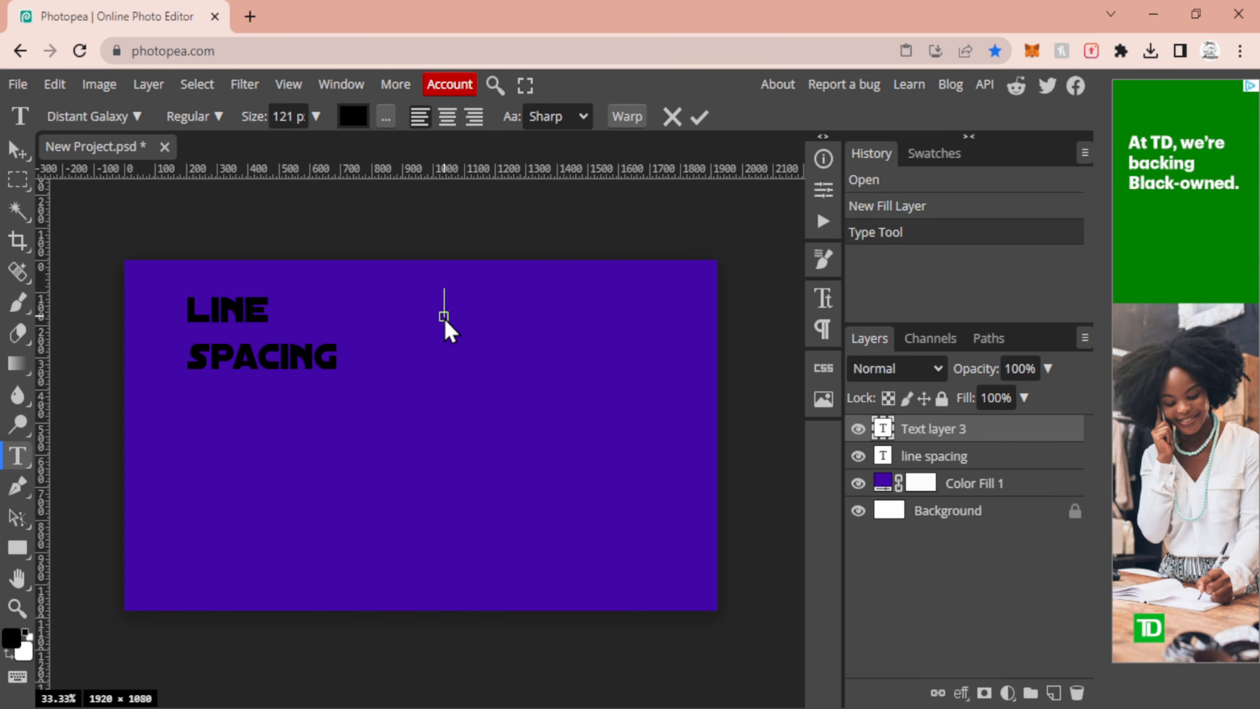
text(FONT)
key(Return)
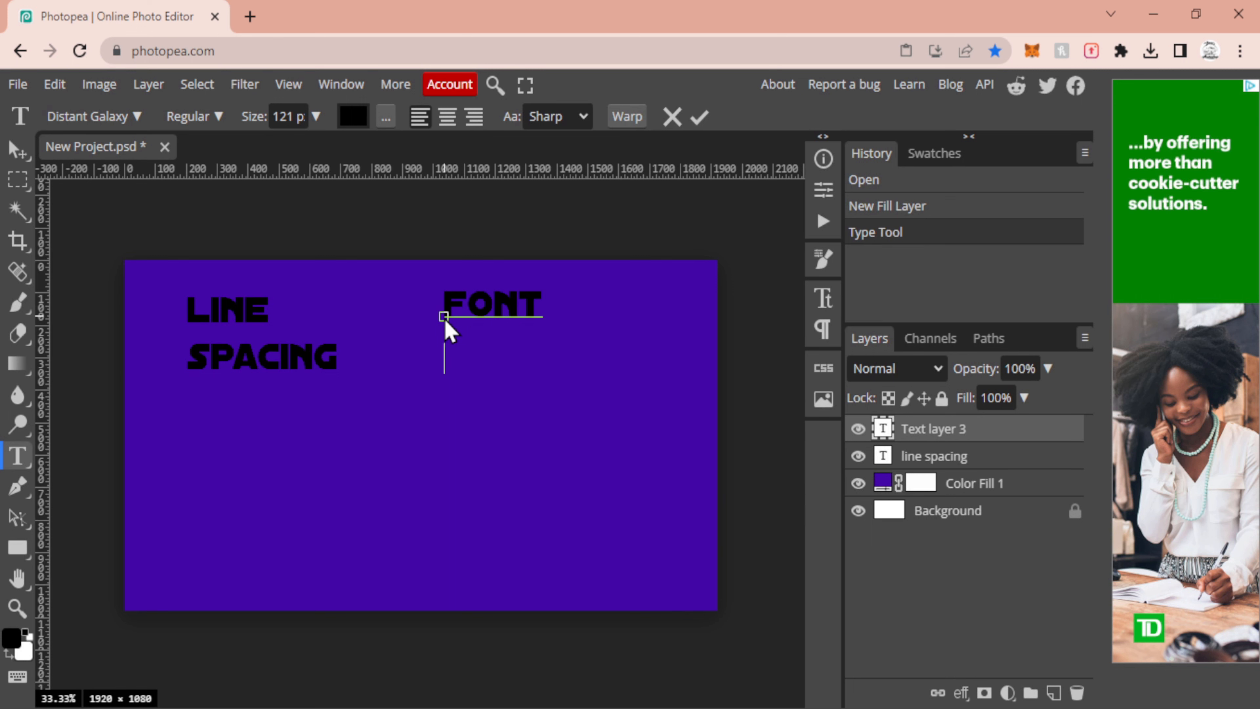
text(SPACING)
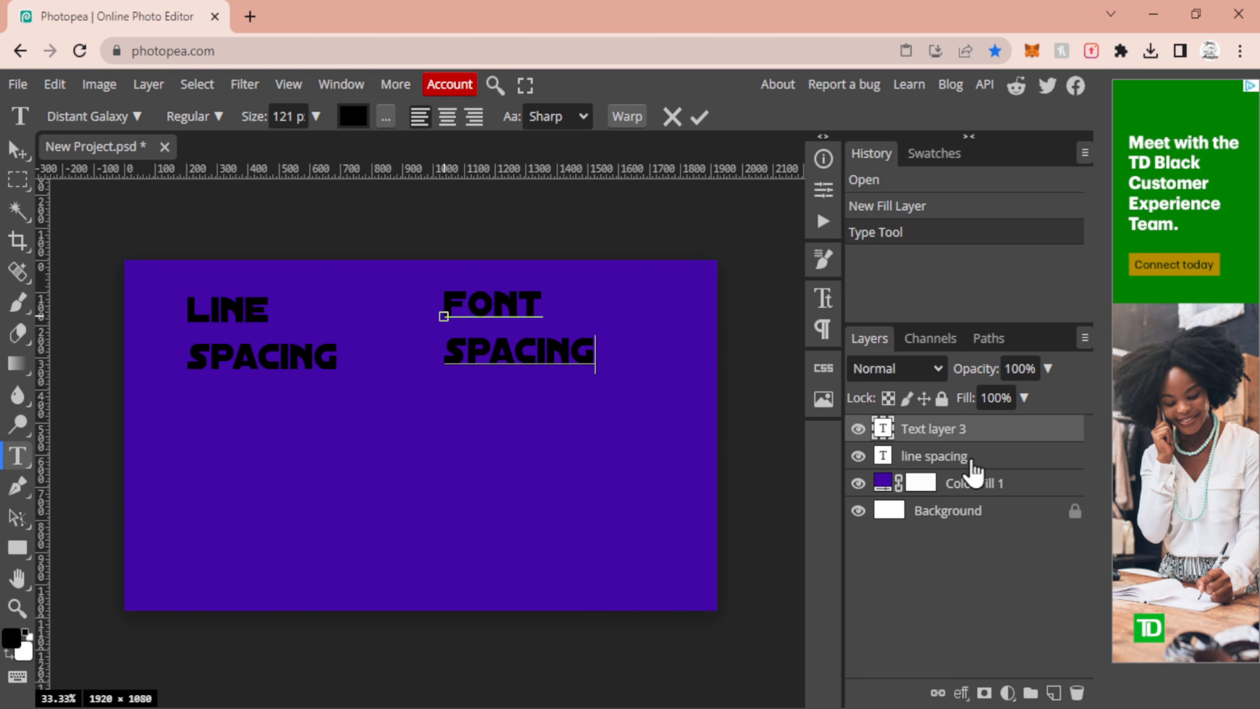
- Select the line spacing text layer and replace its automatic leading with 100 px
click(971, 462)
click(19, 151)
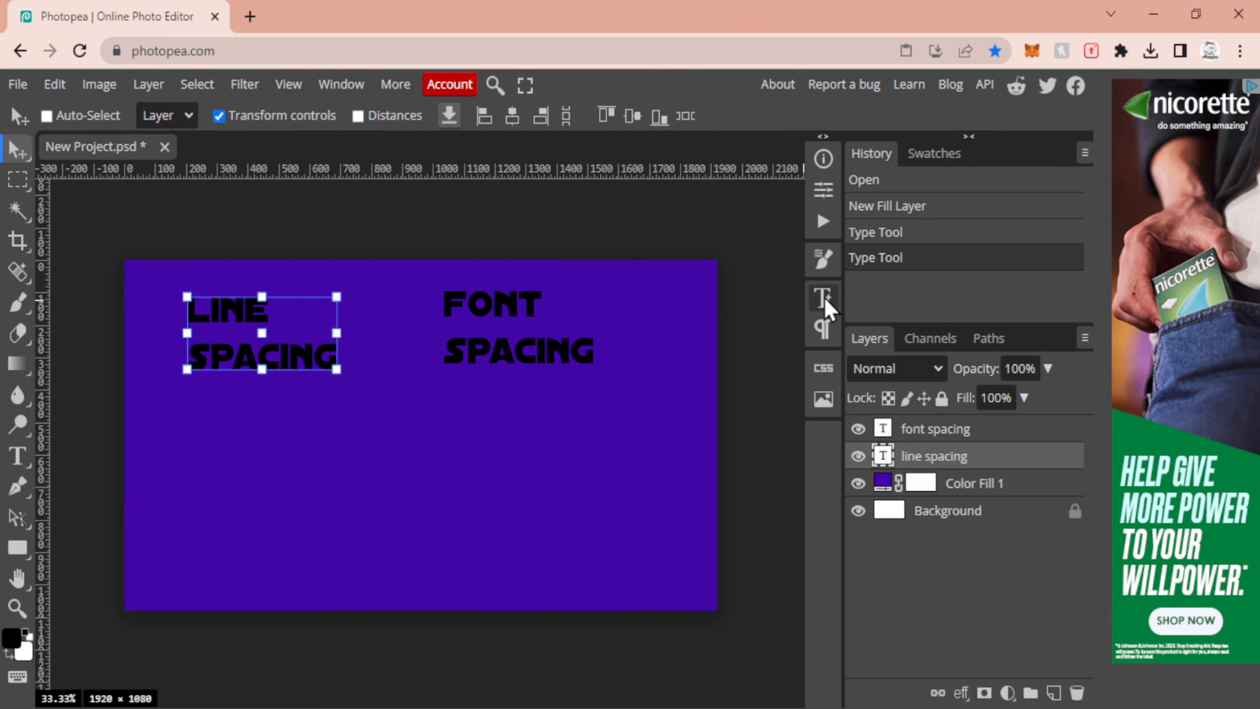
click(823, 297)
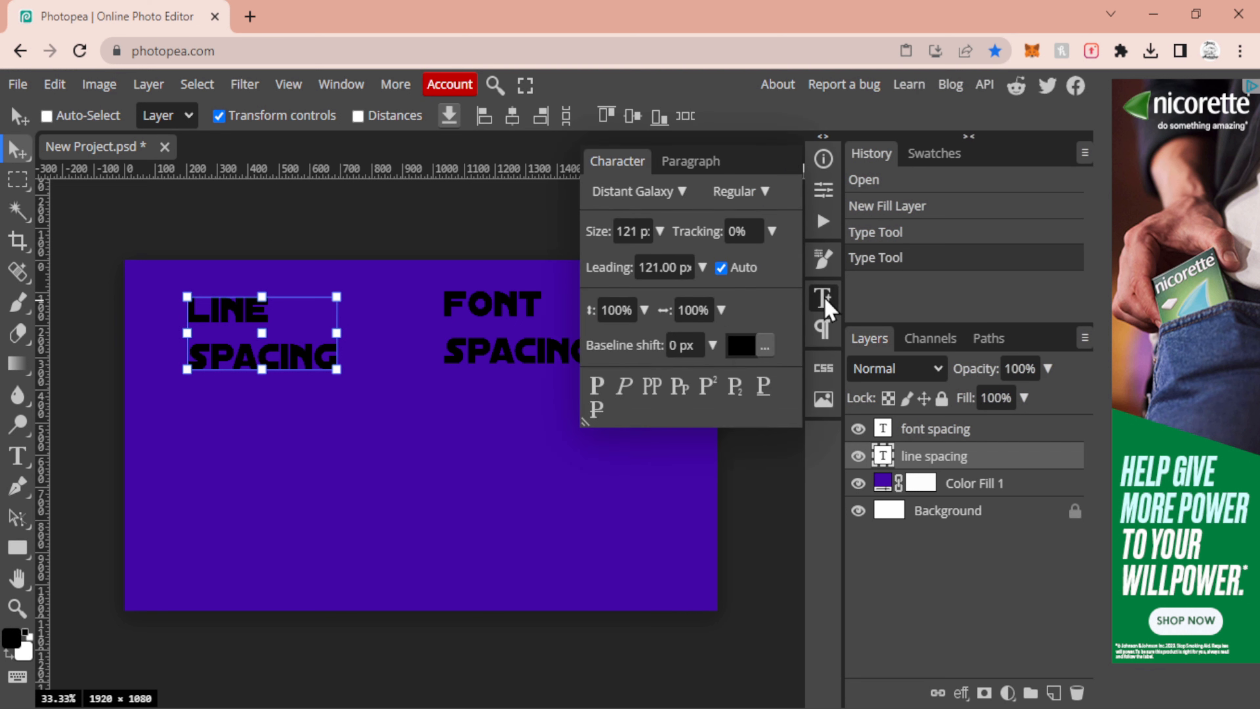
click(720, 268)
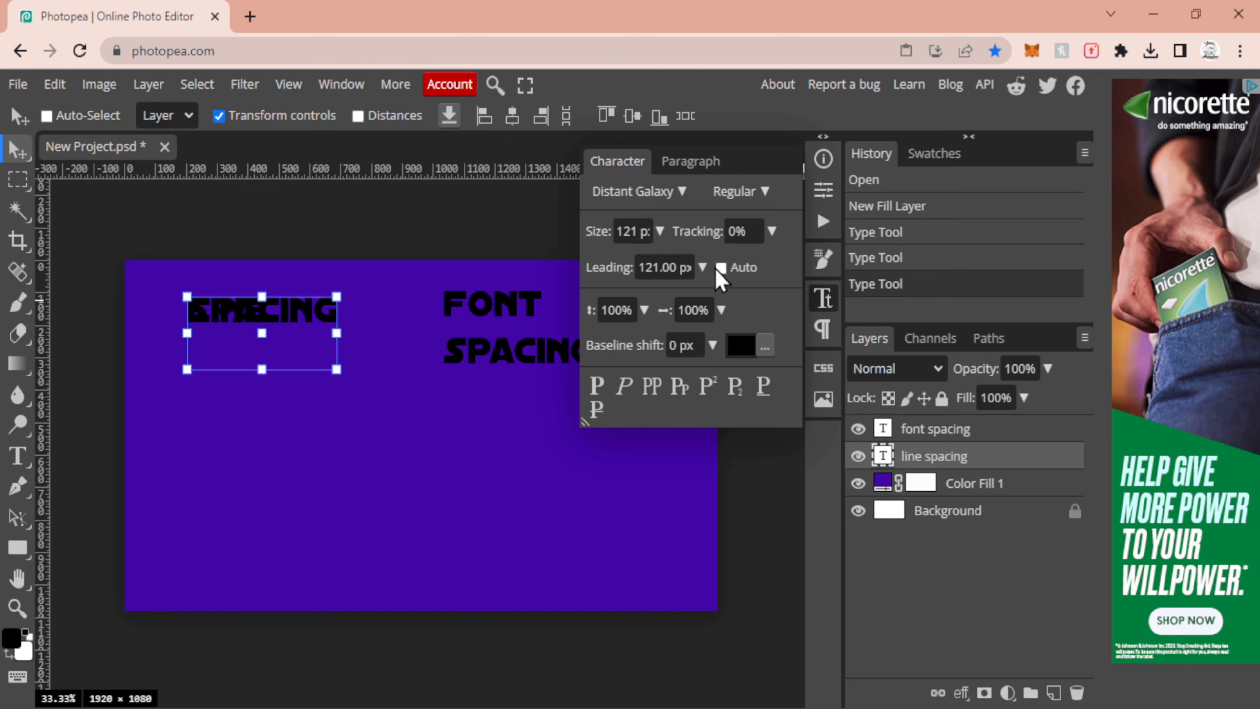
click(720, 268)
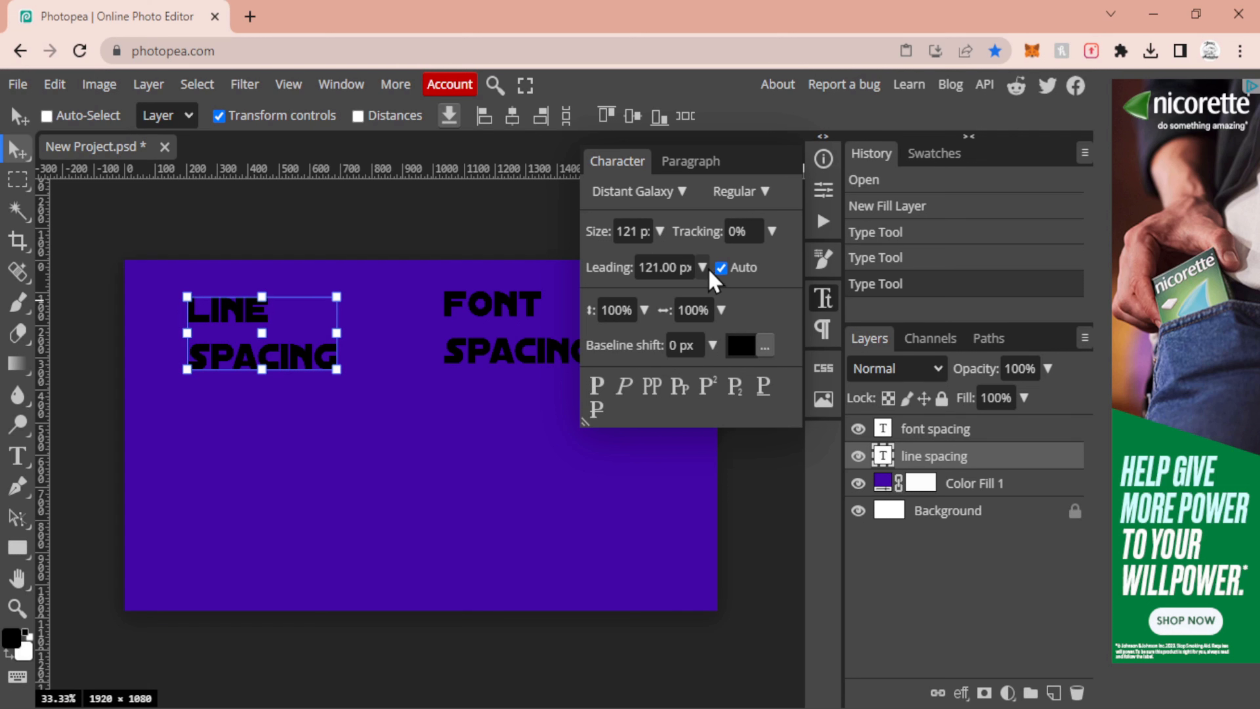
drag(702, 267, 715, 299)
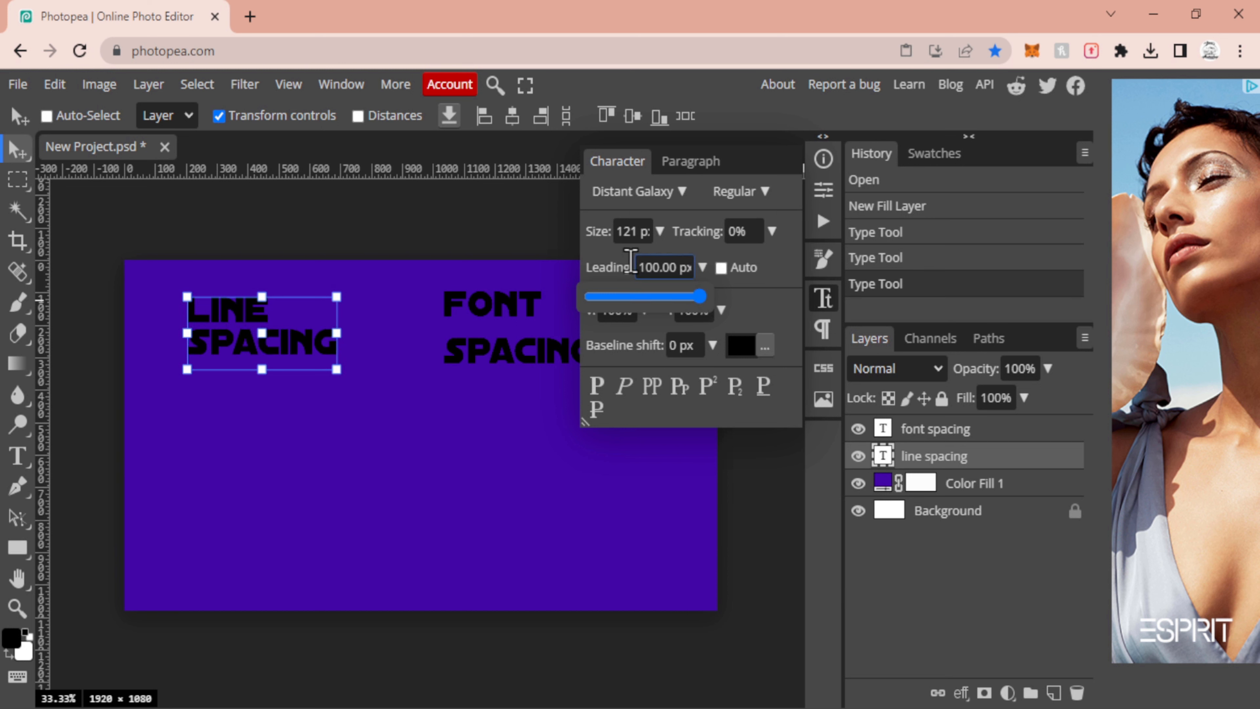
- Set the line spacing text's leading to 200 px and its font size to 150 px
click(643, 268)
key(BackSpace)
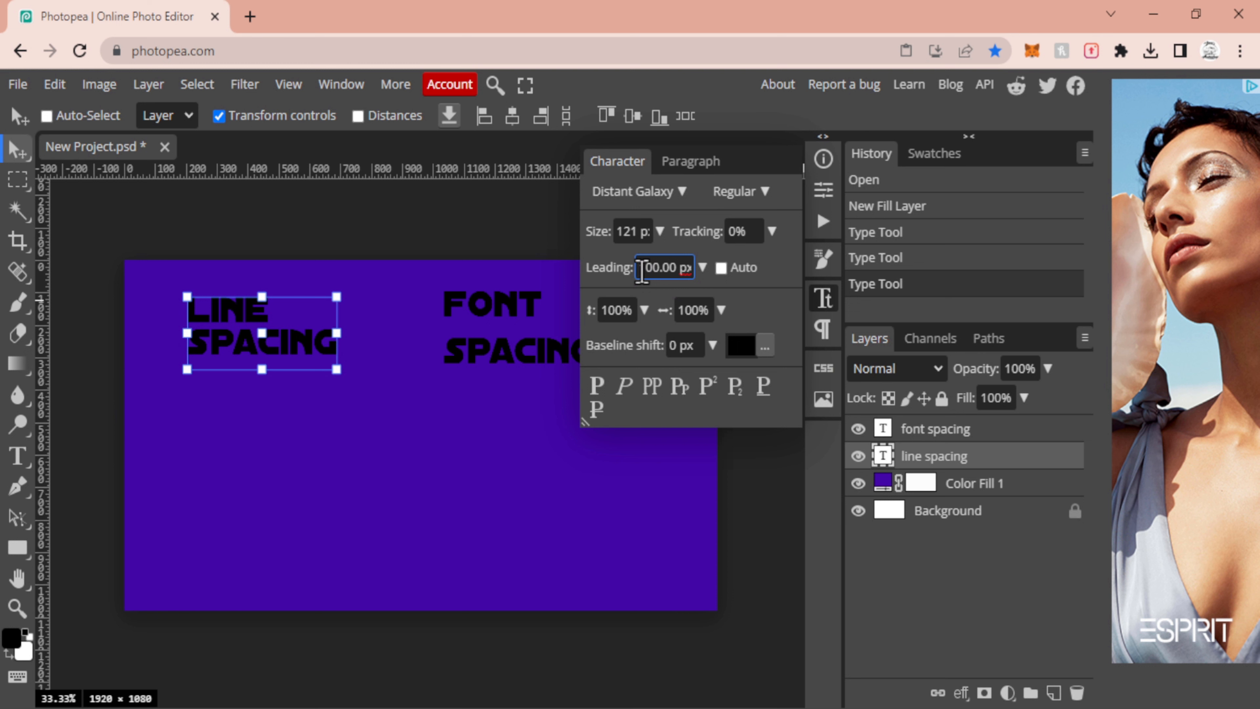
text(2)
key(Return)
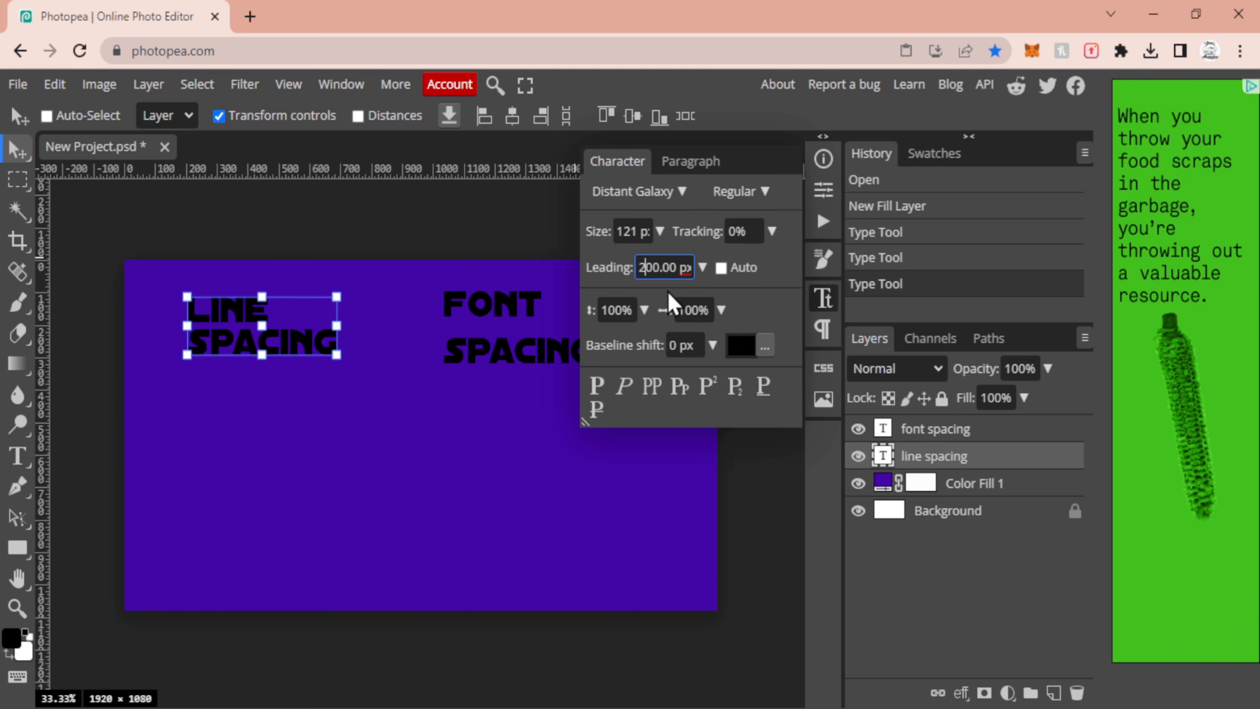
key(Return)
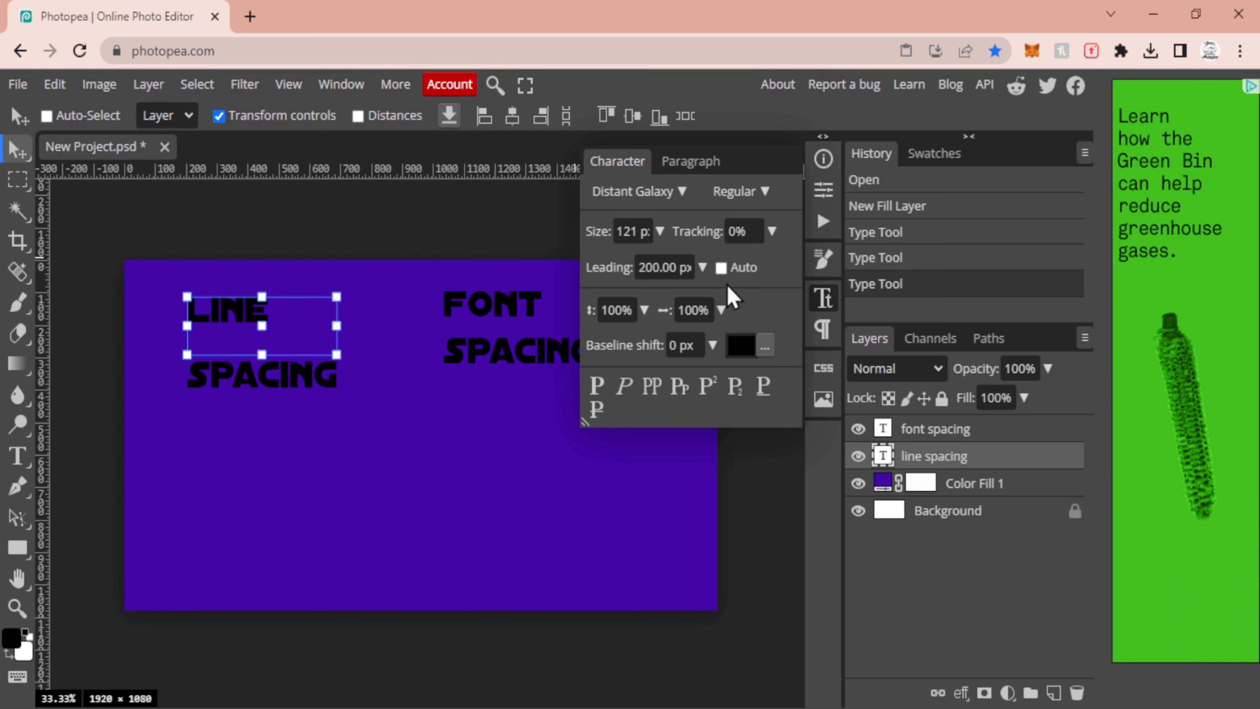
click(662, 262)
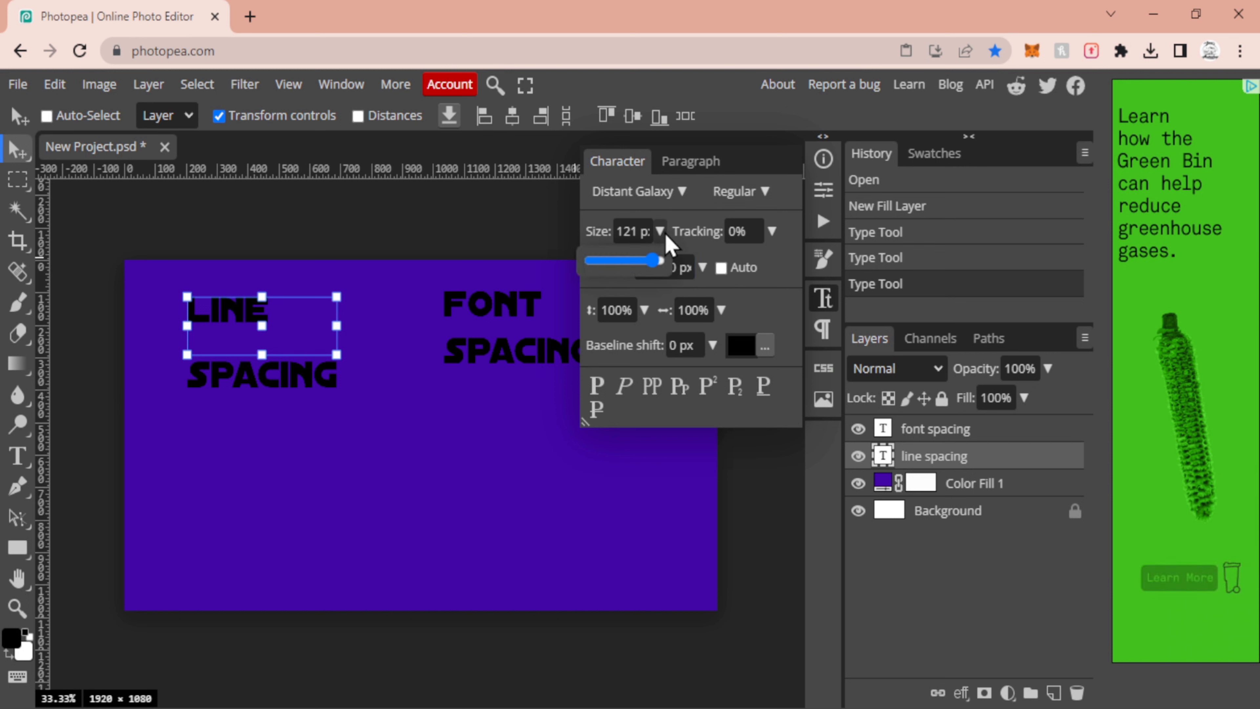
drag(654, 256, 660, 268)
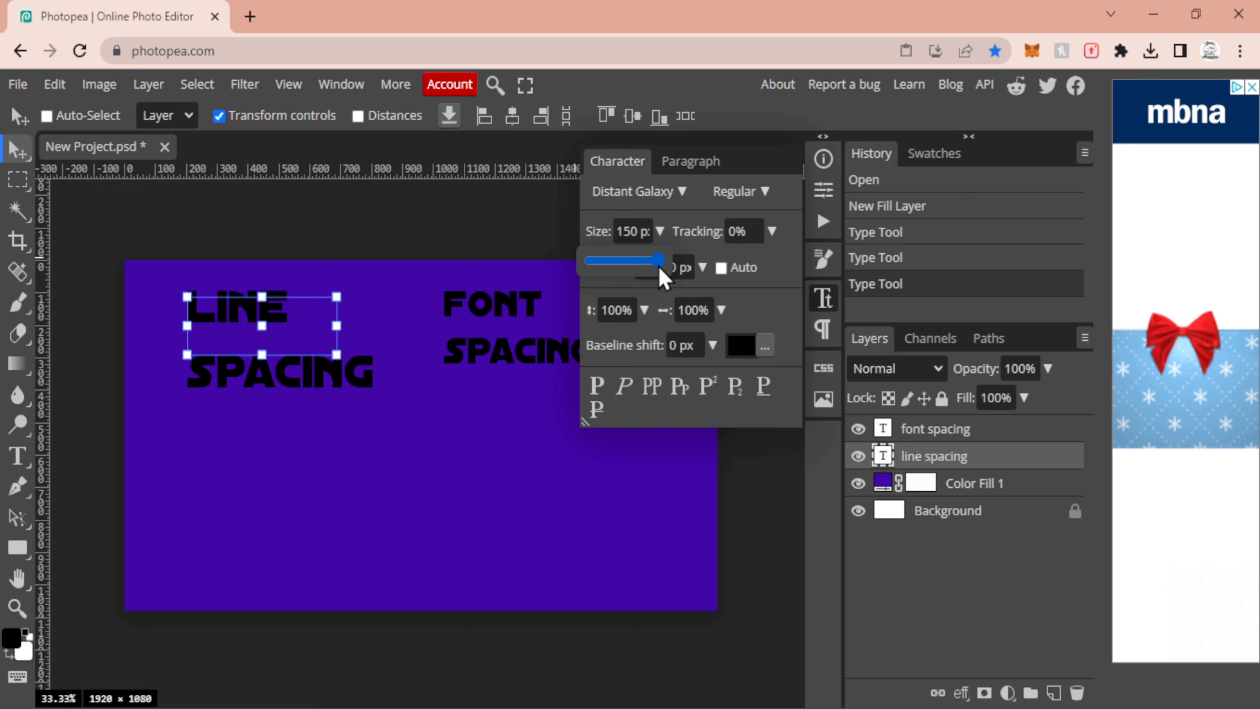
- Try the bold, italic, all caps, small caps, superscript, subscript, underline and strikethrough styles on the line spacing text, turning each off again
click(599, 387)
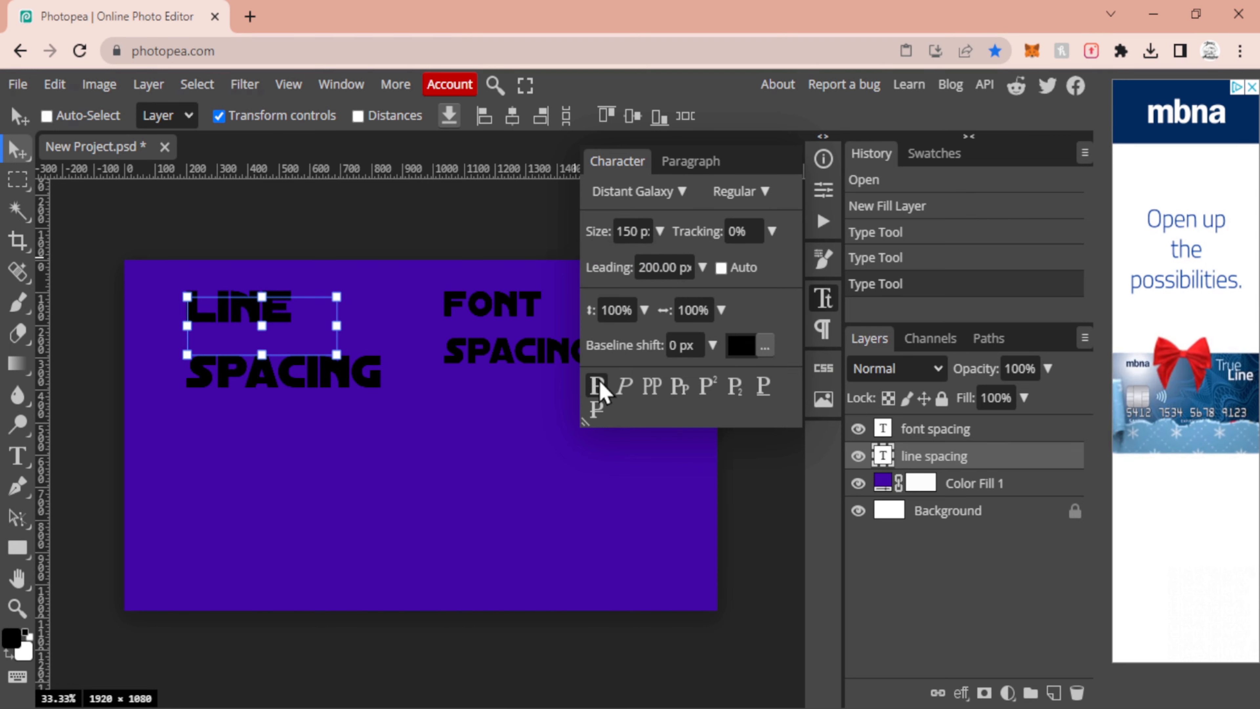
click(623, 392)
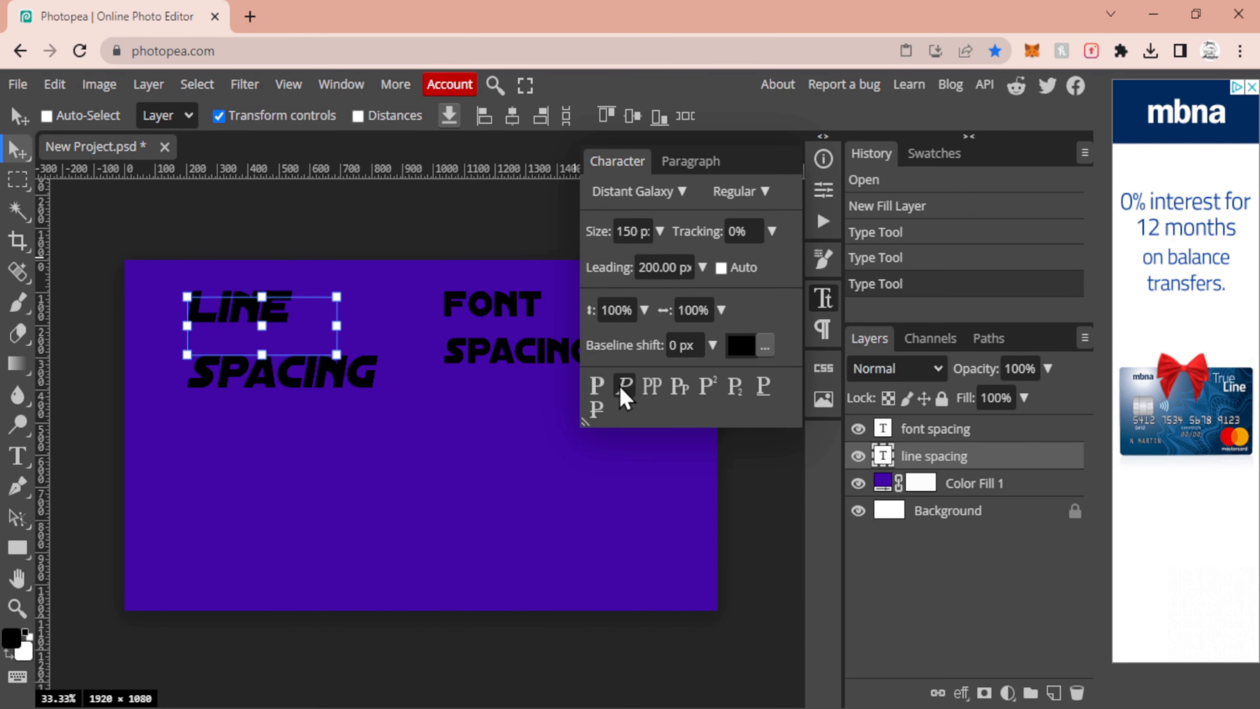
click(623, 392)
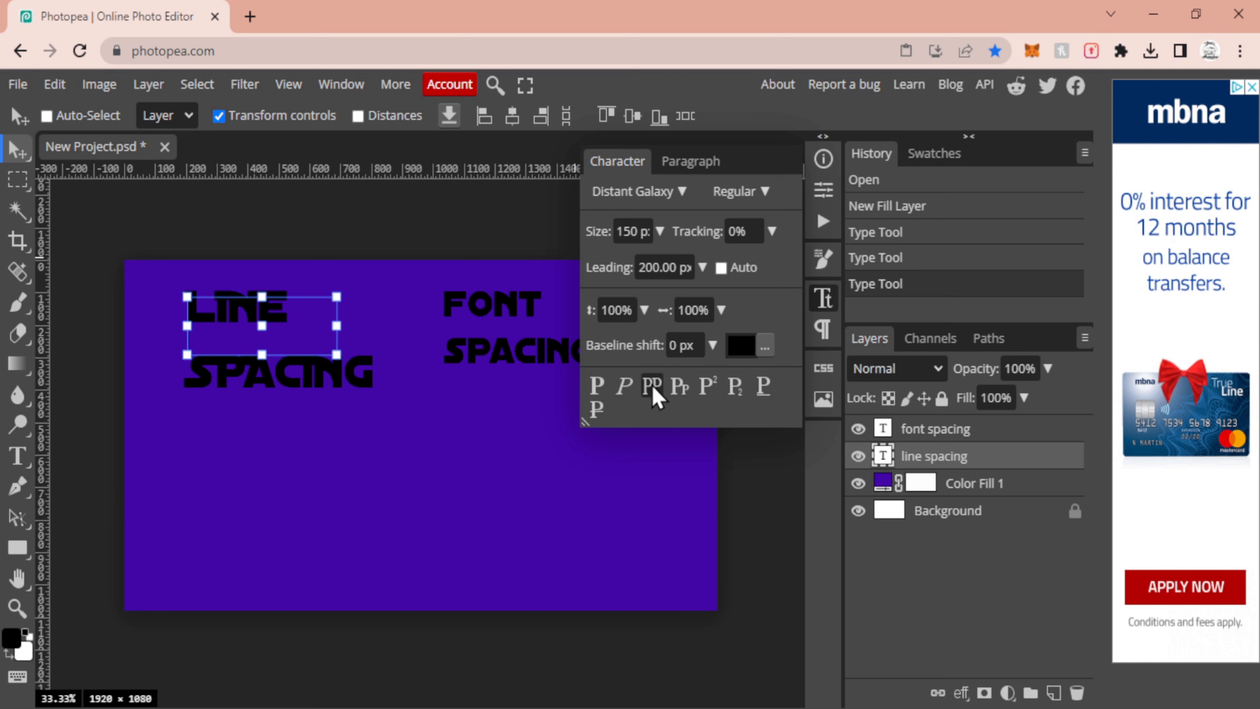
click(680, 383)
click(681, 382)
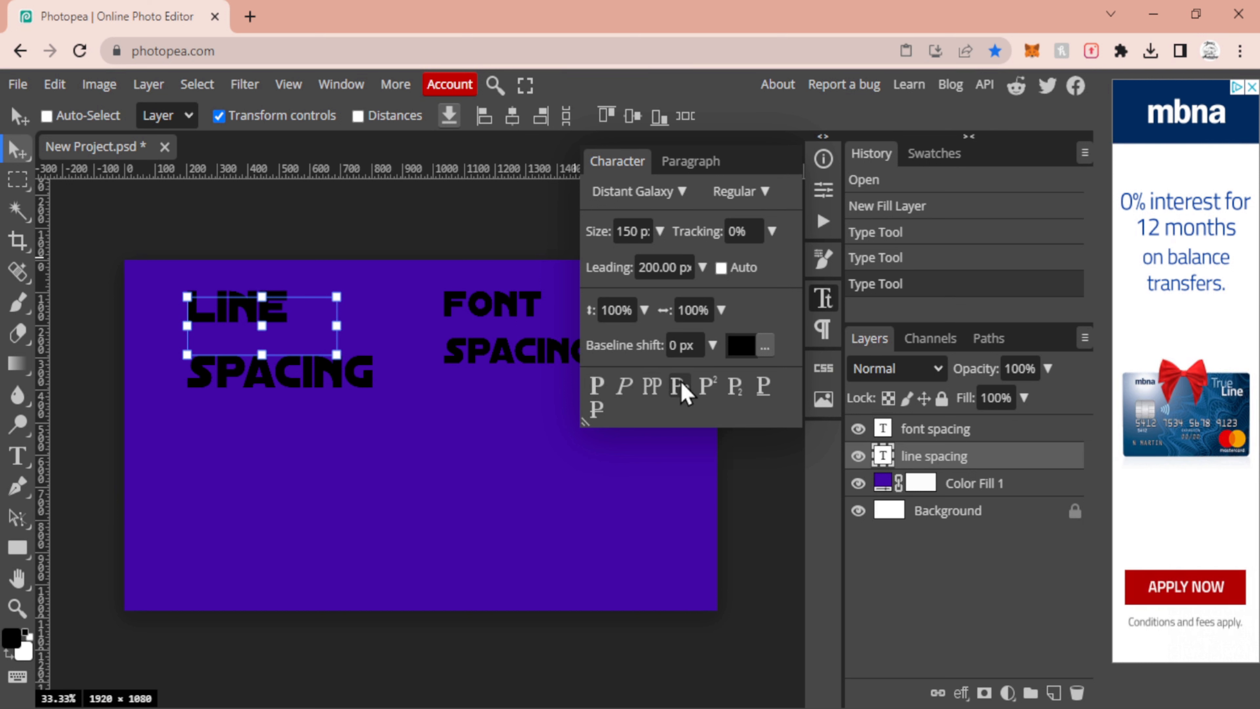
click(681, 383)
click(718, 396)
click(717, 395)
click(734, 393)
click(734, 393)
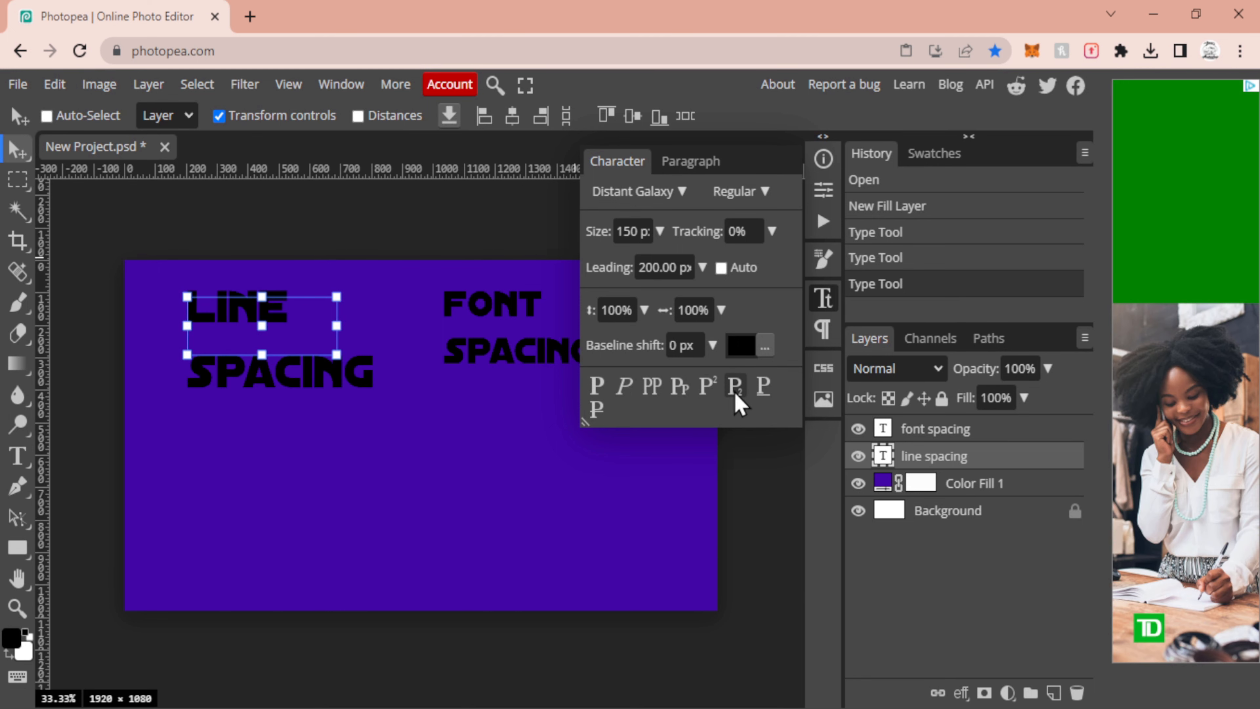
click(768, 393)
click(768, 393)
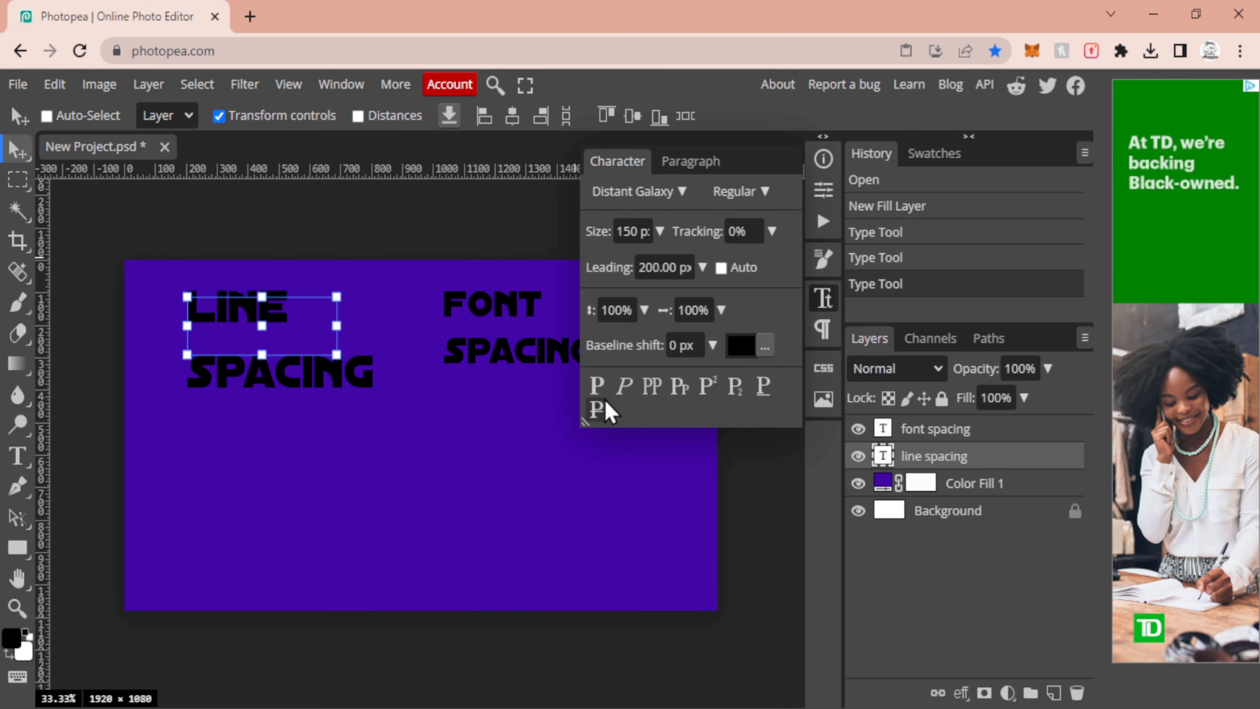
click(595, 410)
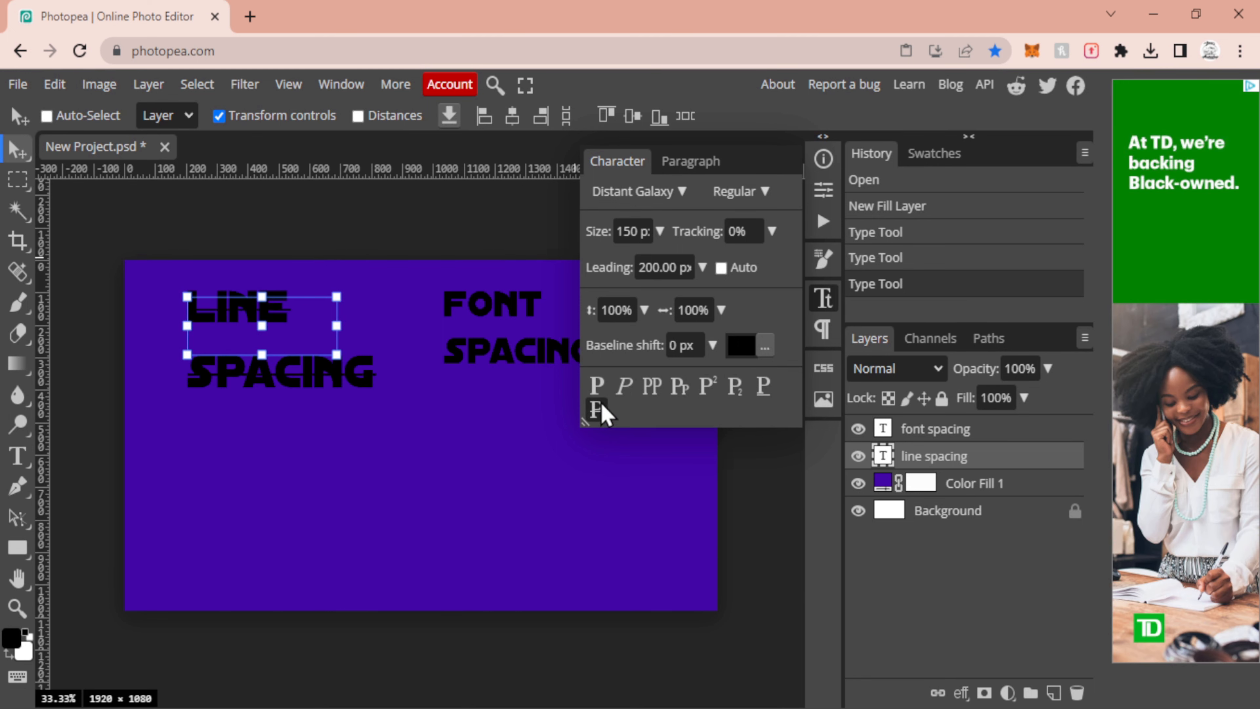
click(598, 409)
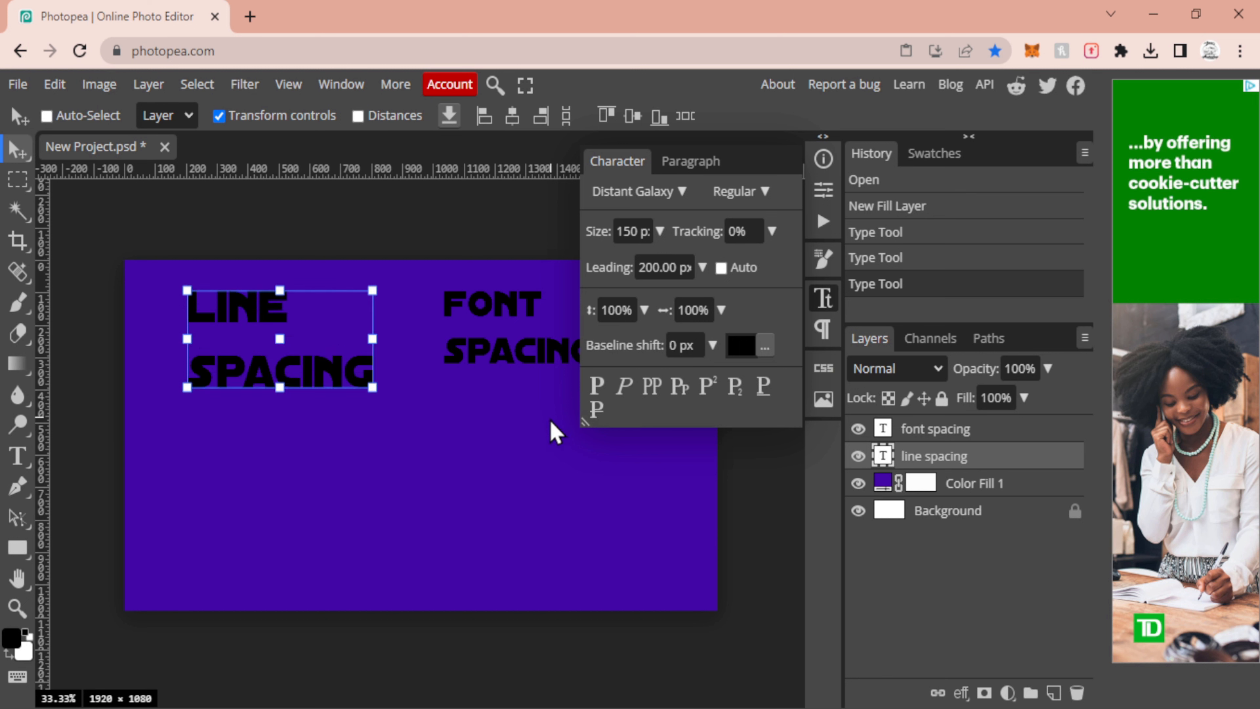
click(820, 303)
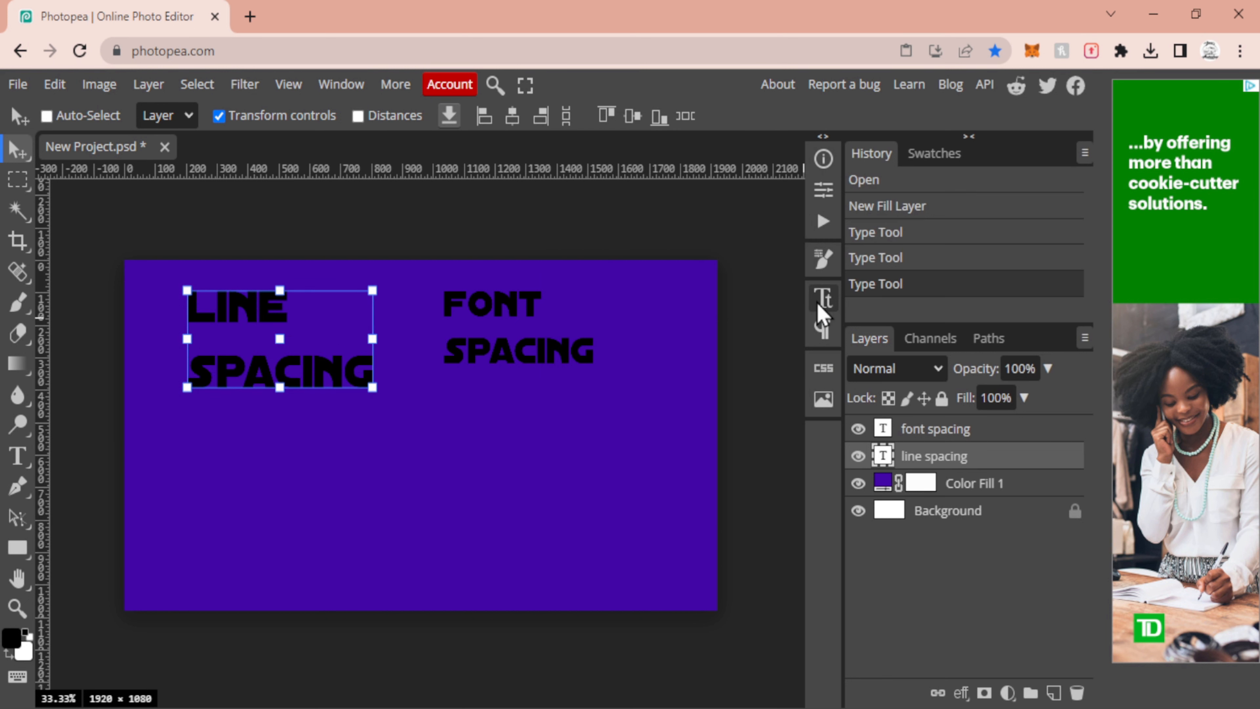
- Select the font spacing text layer and raise its tracking to 691%
click(912, 431)
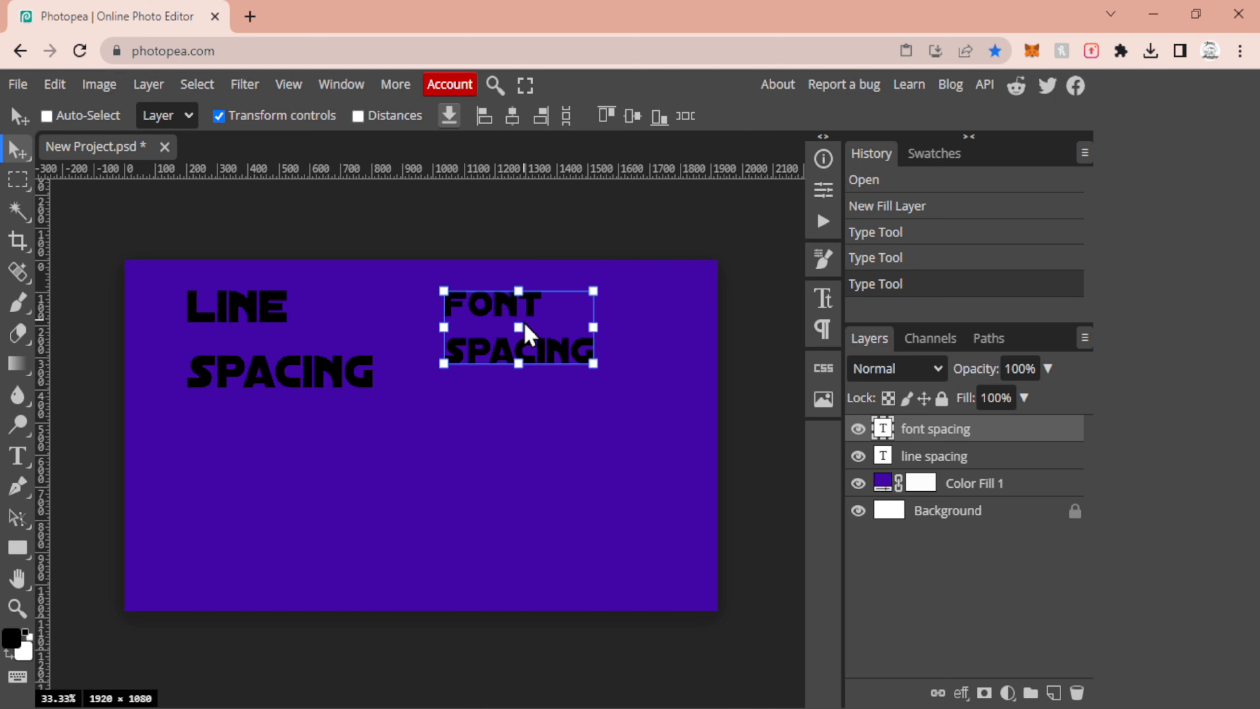
drag(549, 322, 551, 321)
double_click(555, 331)
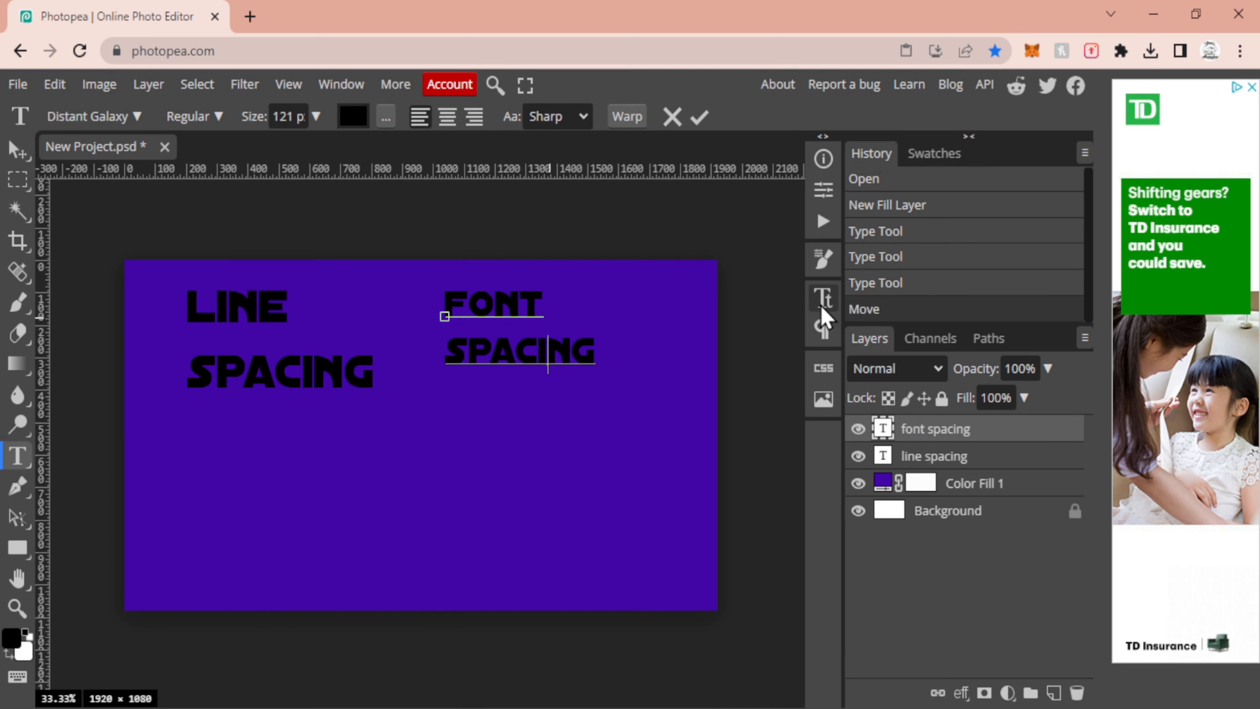
click(822, 308)
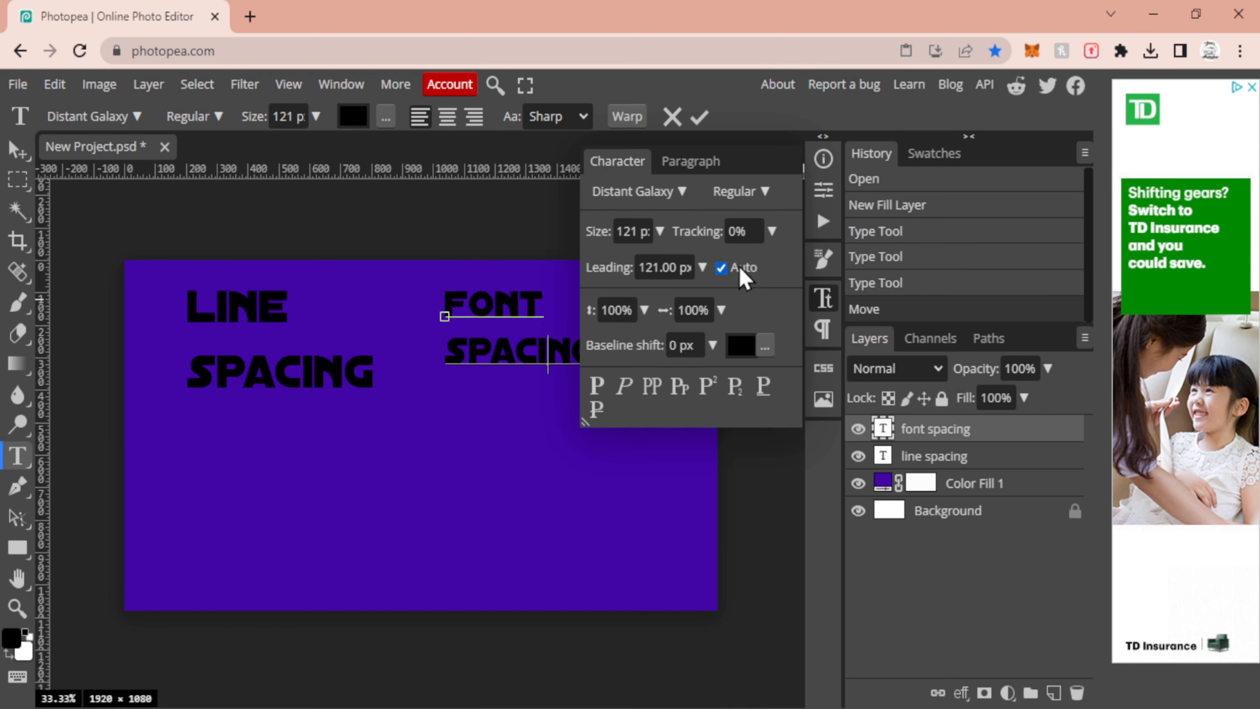
key(Escape)
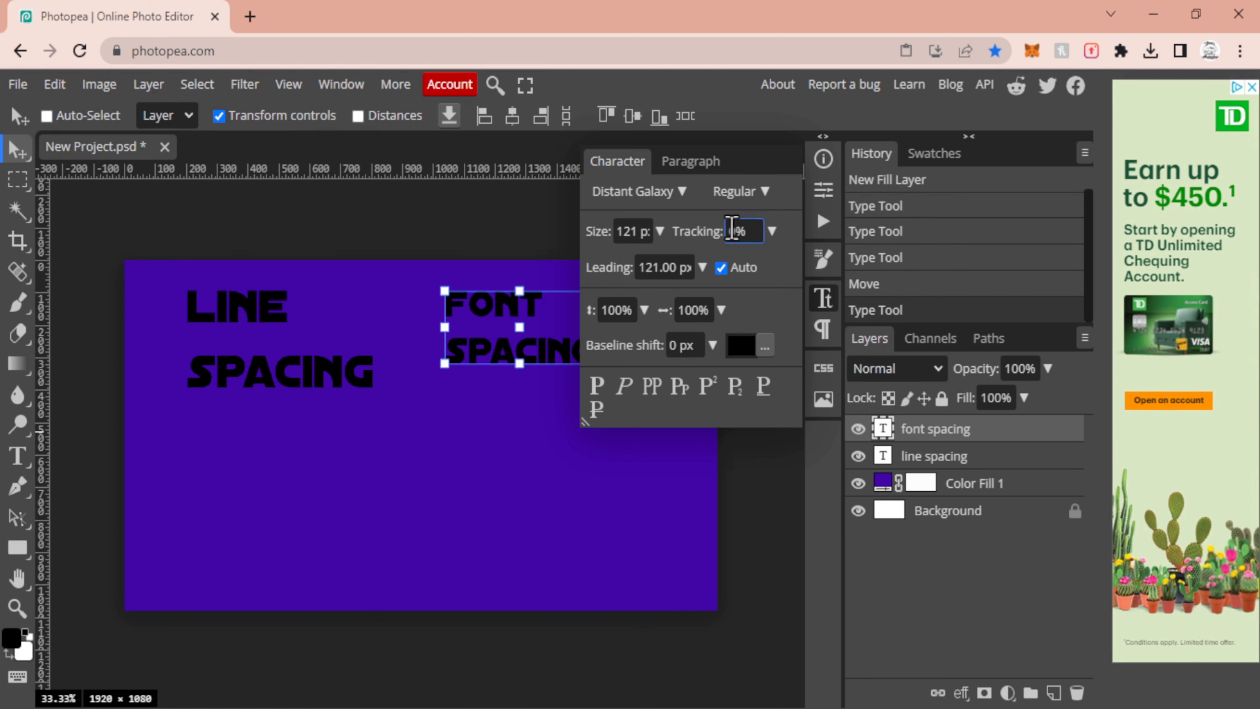
click(744, 242)
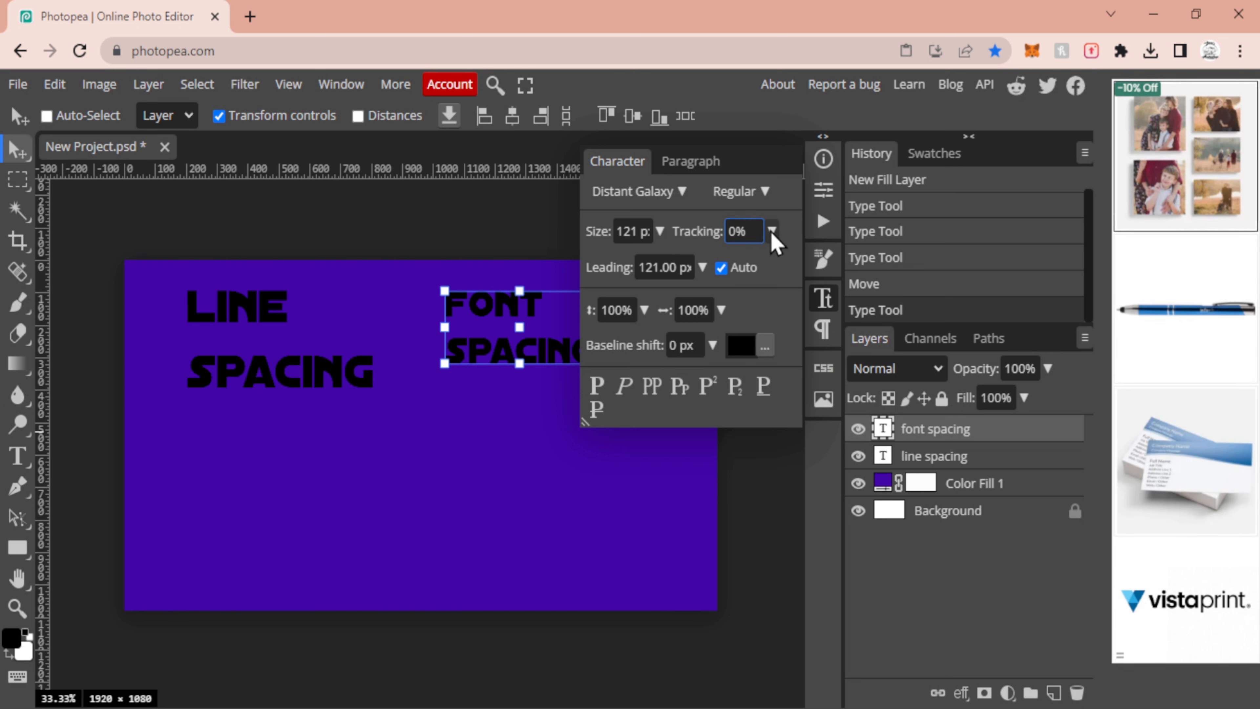
drag(771, 231, 733, 273)
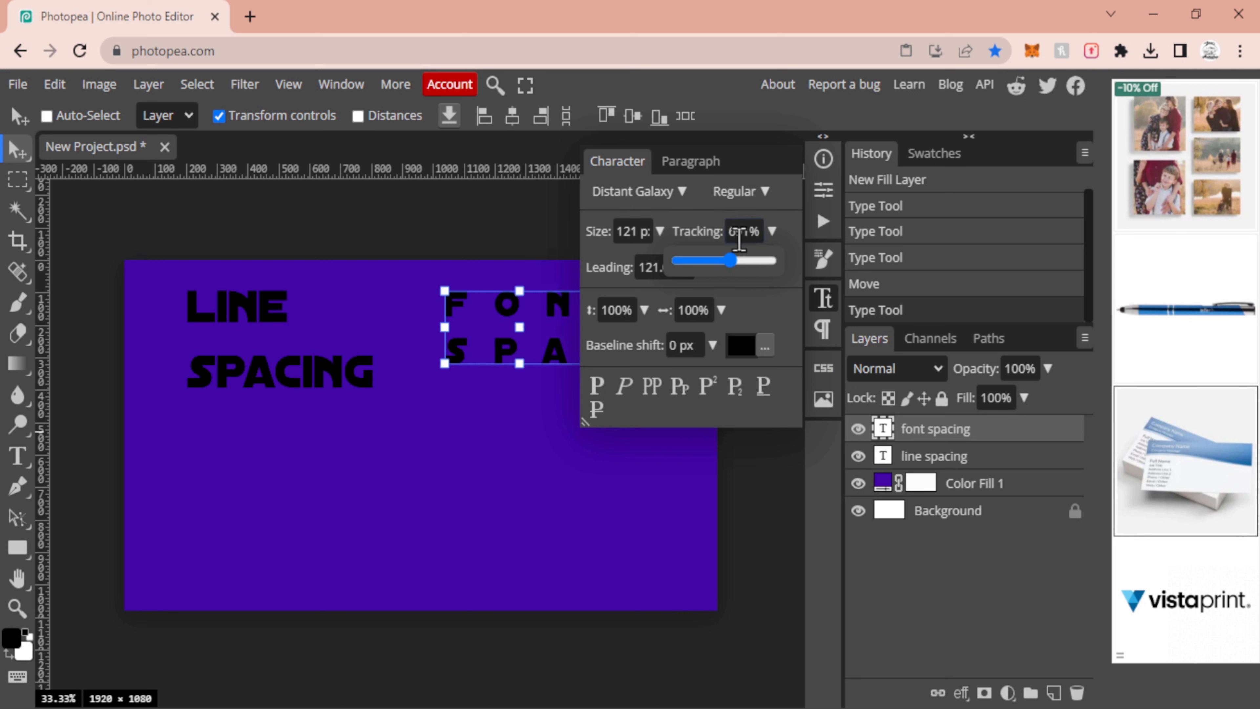
- Try tracking values of 20% and 500% on the font spacing text
click(747, 232)
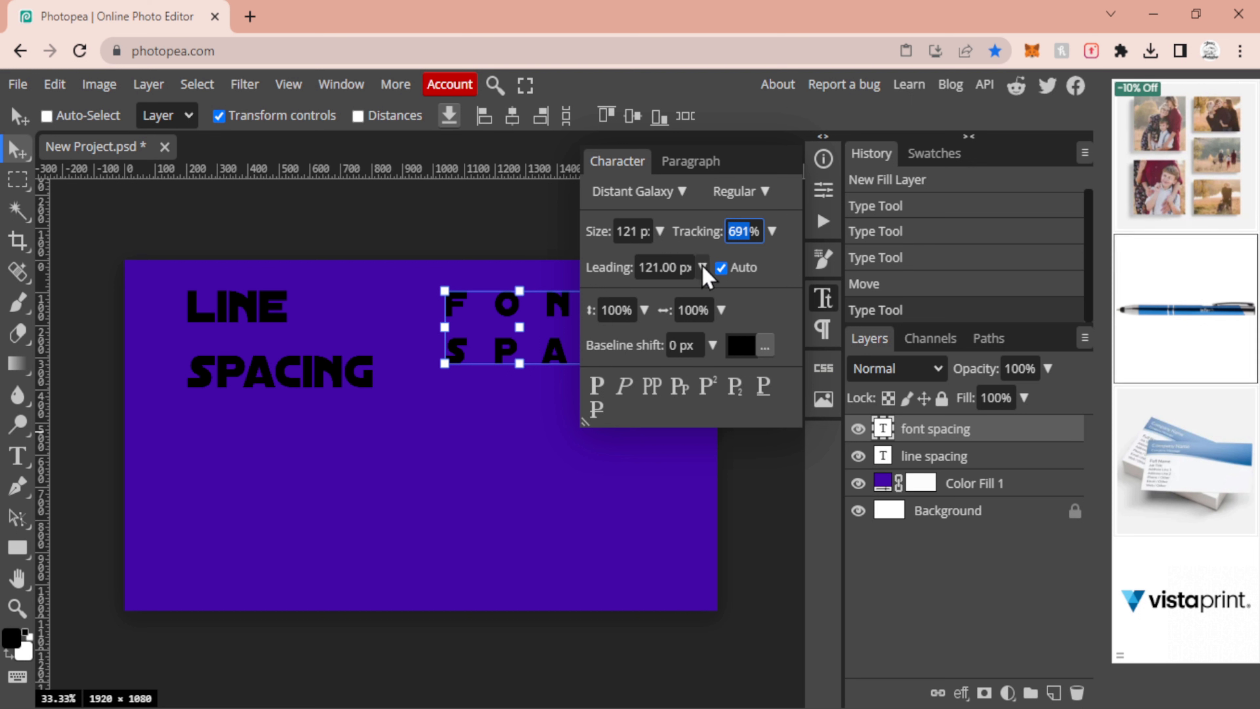
text(20)
click(678, 307)
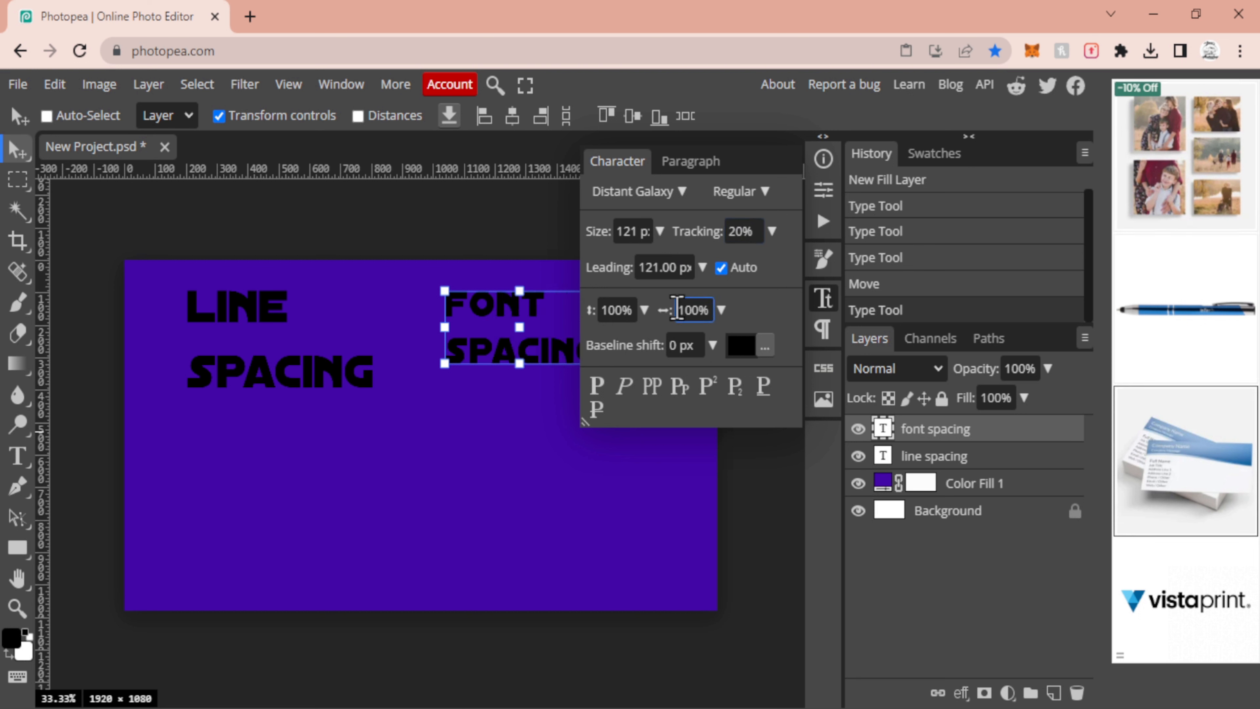
click(730, 232)
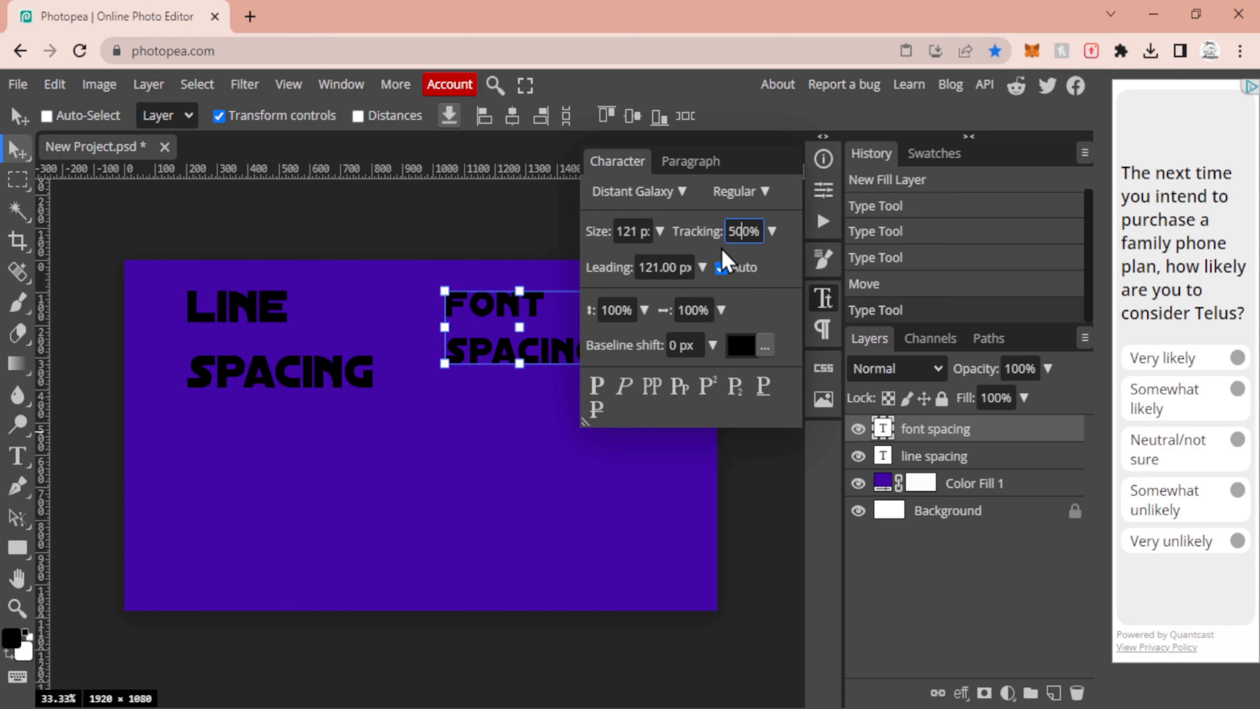
key(Return)
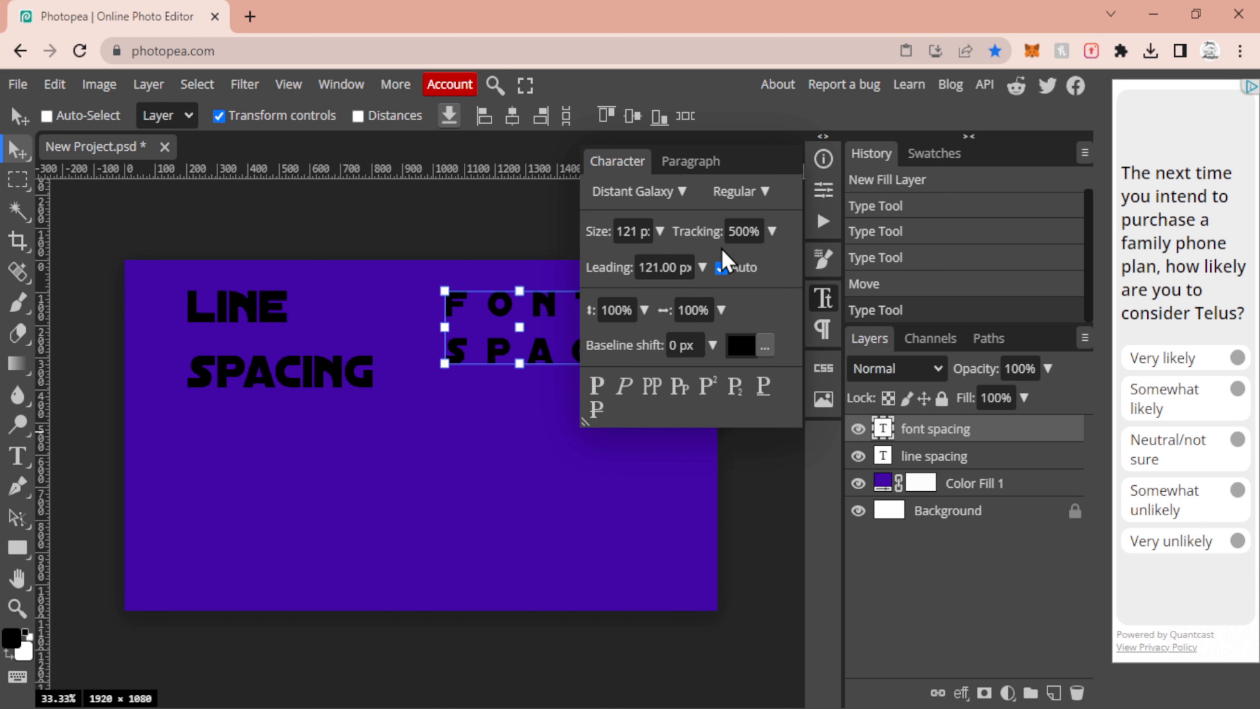
- Set the font spacing text's tracking to 50% and close the character settings
click(750, 231)
key(BackSpace)
key(Return)
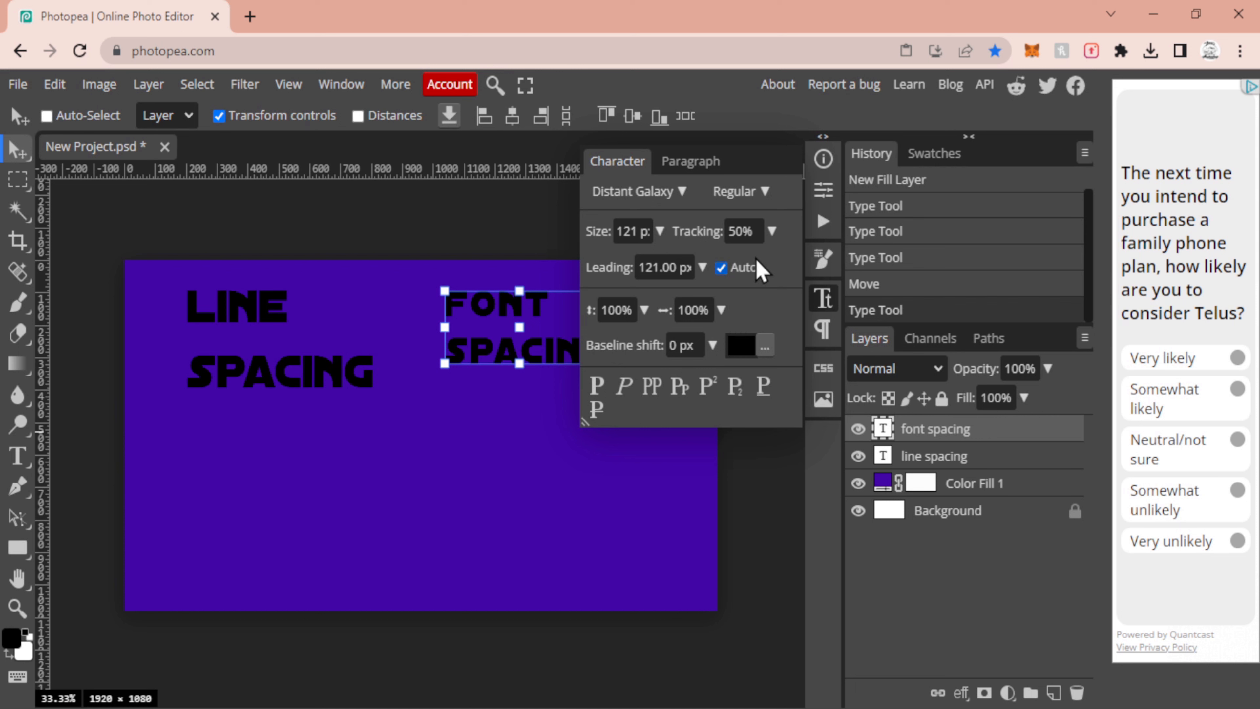
click(823, 295)
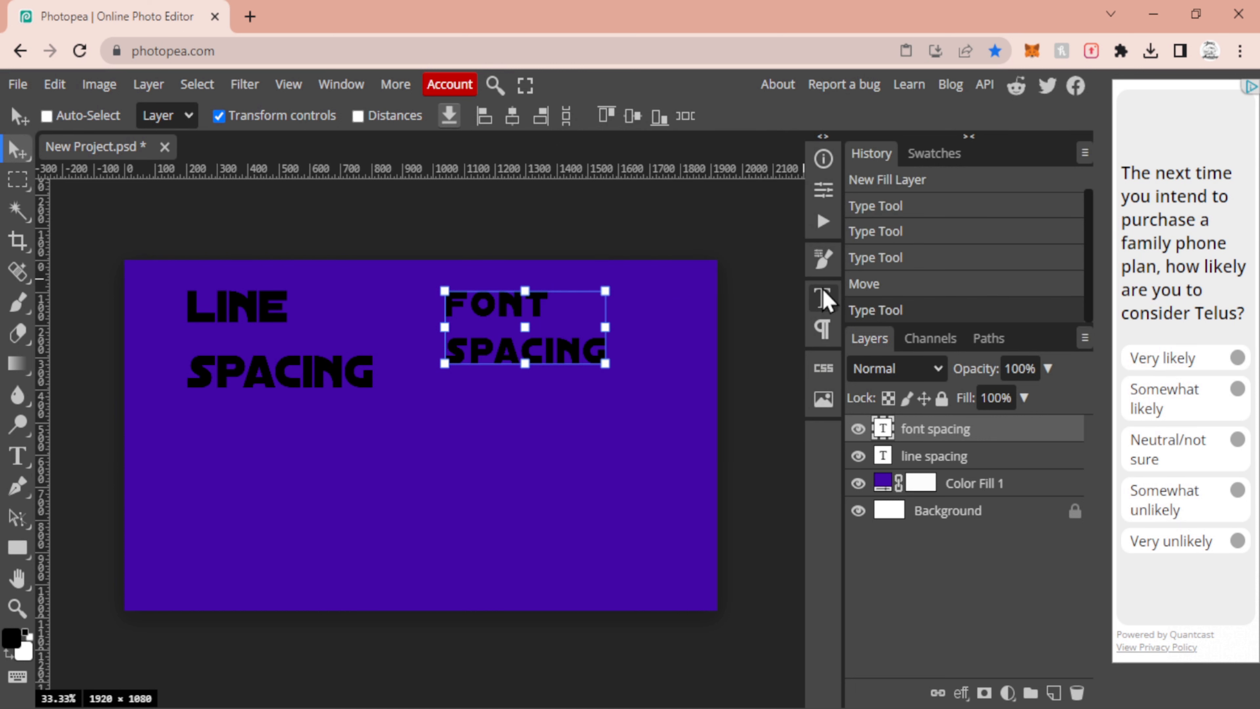